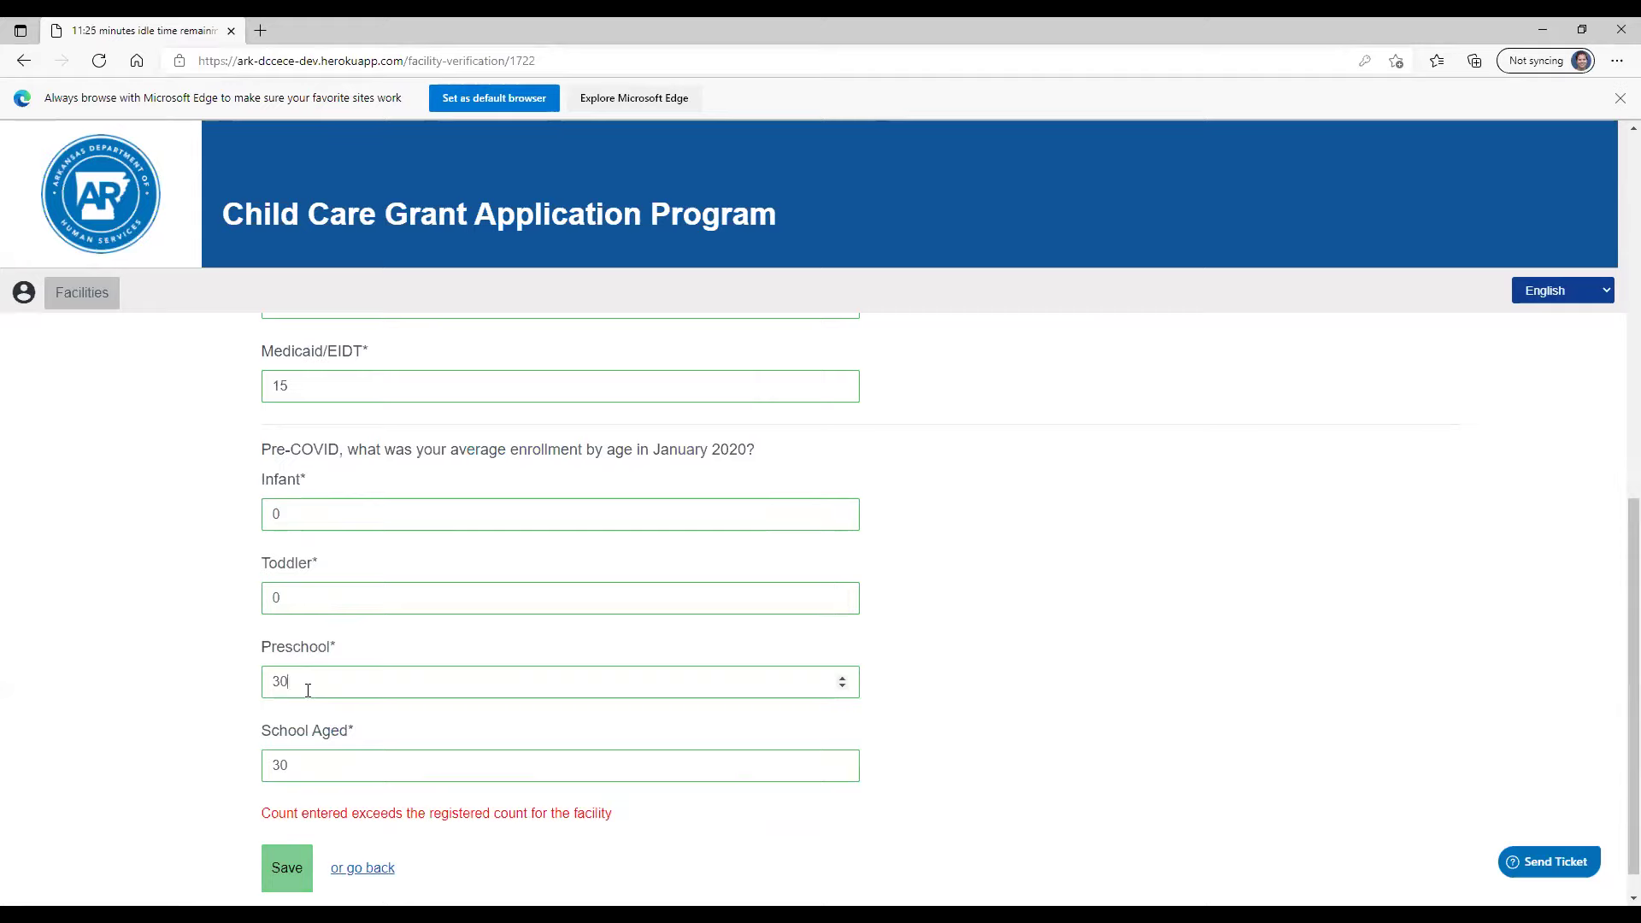
Step: Set the January 2020 Preschool and School Aged enrollment counts to 0 and try to save the child count
text(0)
click(315, 759)
key(BackSpace)
key(BackSpace)
text(0)
click(275, 880)
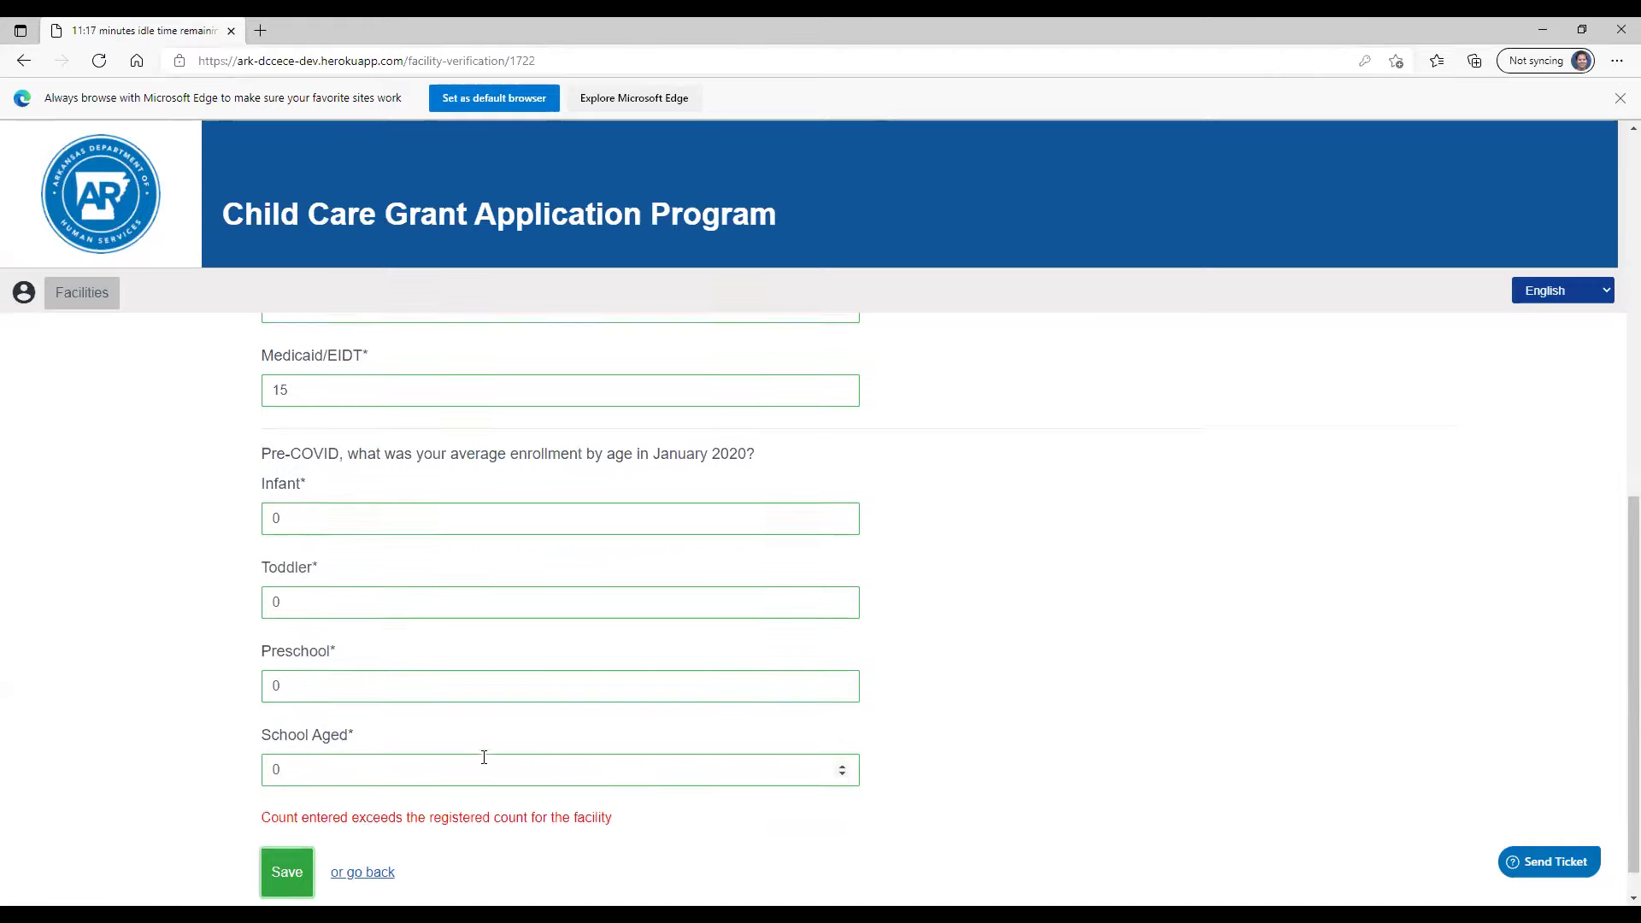
Step: Set the current average enrollment to 0 for both Infant and Toddler
scroll(484, 757, up, 9)
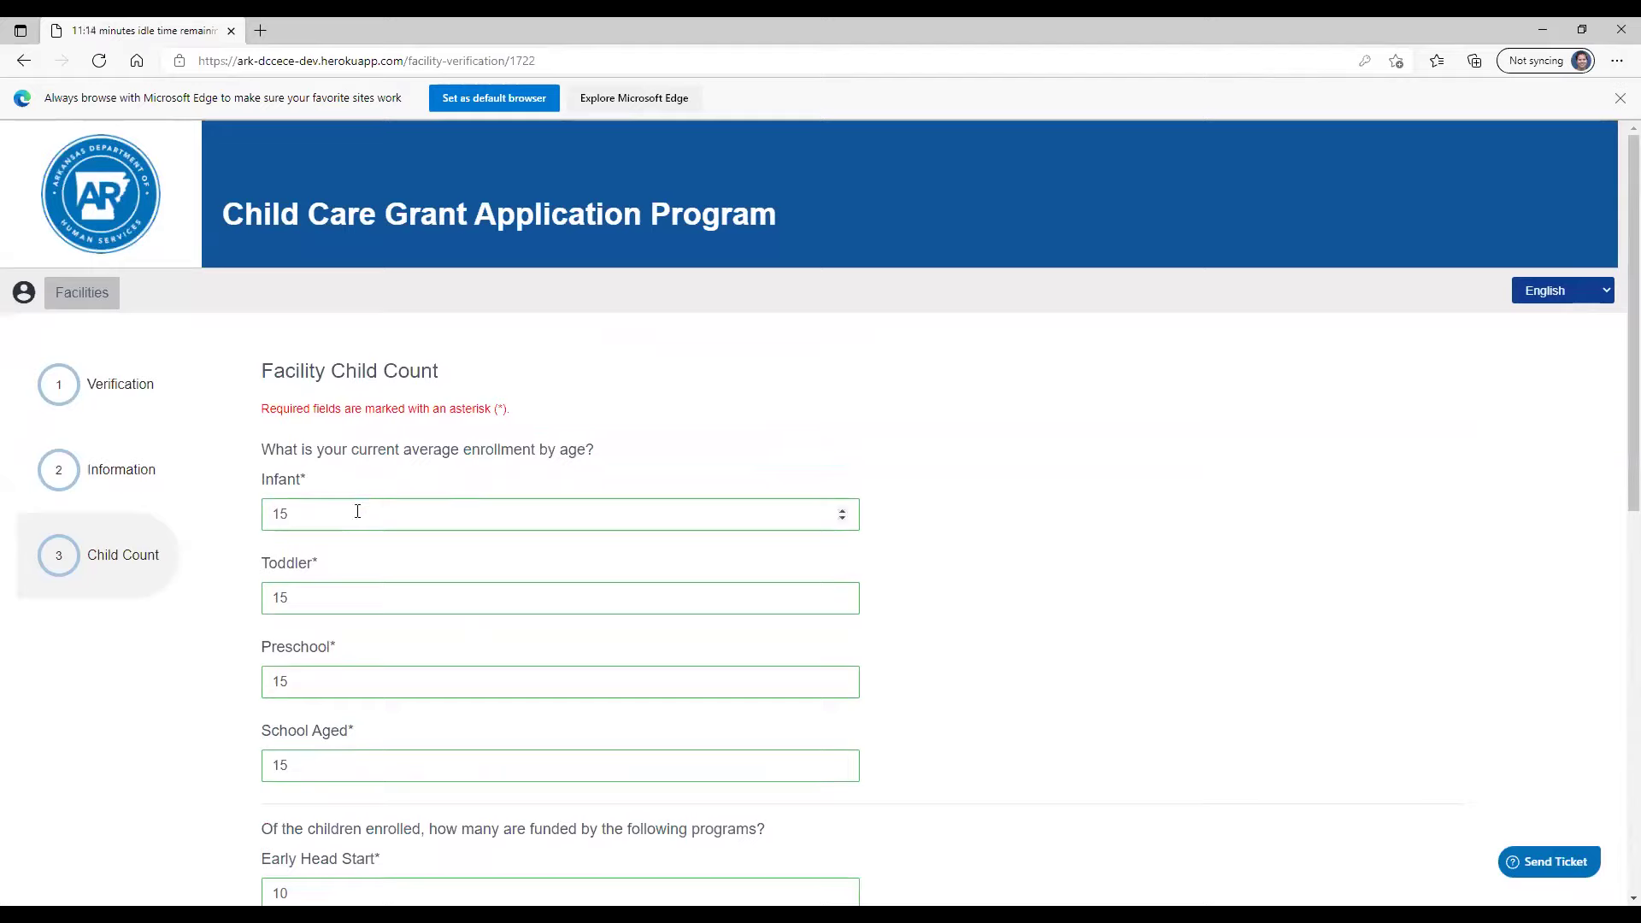
key(BackSpace)
key(BackSpace)
text(0)
click(312, 599)
key(BackSpace)
key(BackSpace)
text(0)
Step: Set the current average enrollment to 0 for both Preschool and School Aged
click(313, 675)
key(BackSpace)
key(BackSpace)
text(0)
click(305, 773)
key(BackSpace)
key(BackSpace)
text(0)
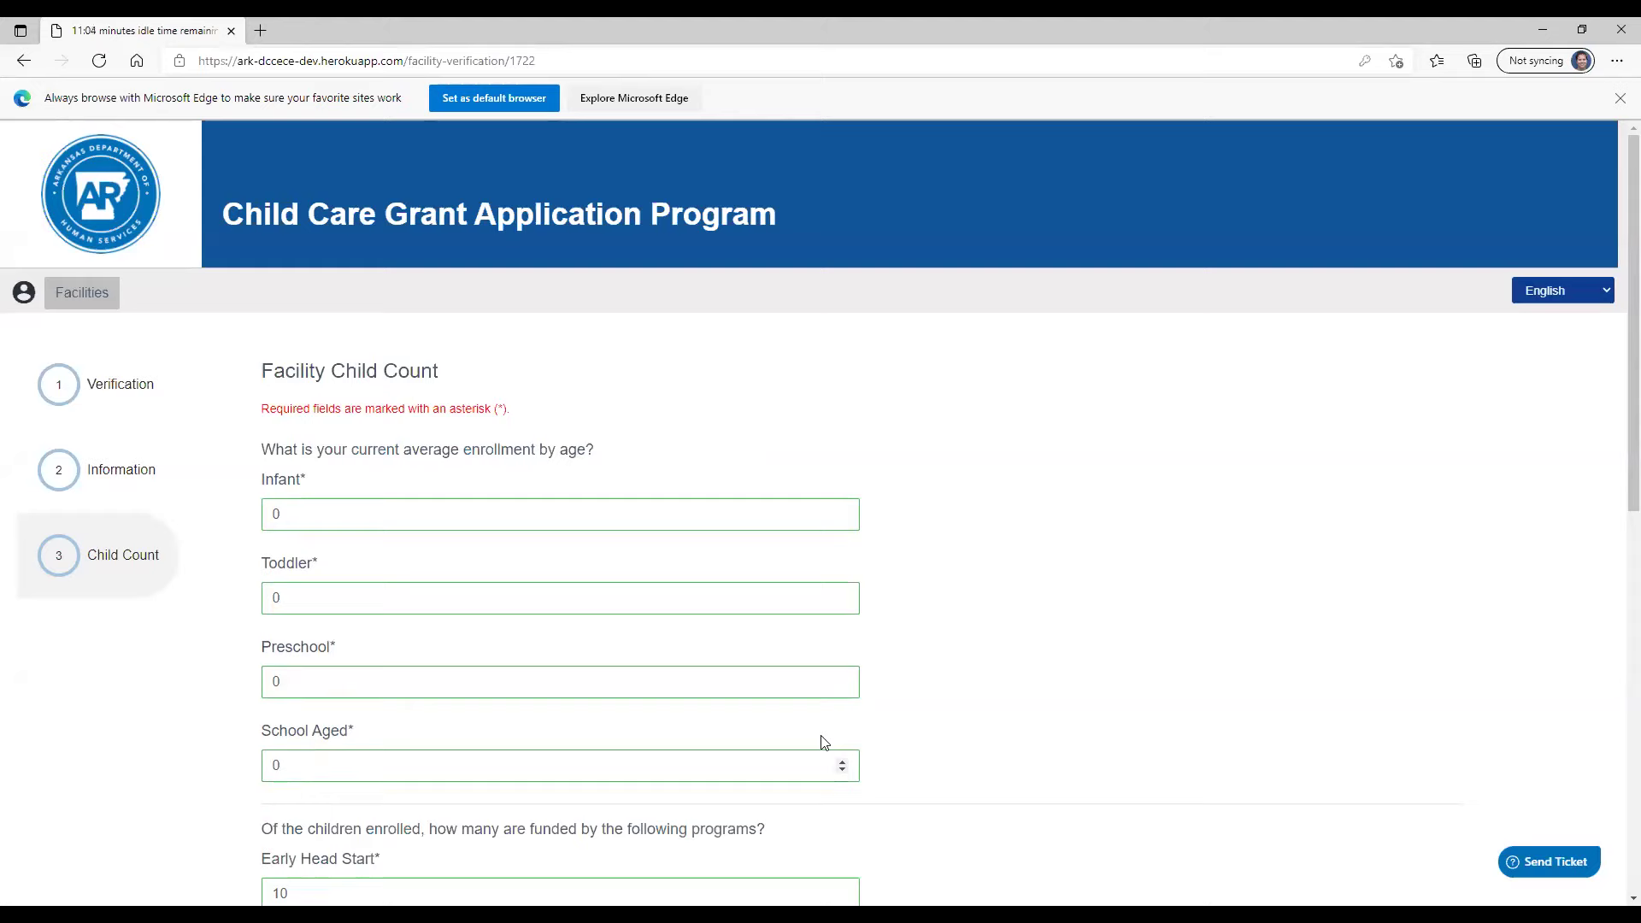
Step: Save the facility child count, choosing to save it for later instead of submitting it
scroll(823, 742, down, 8)
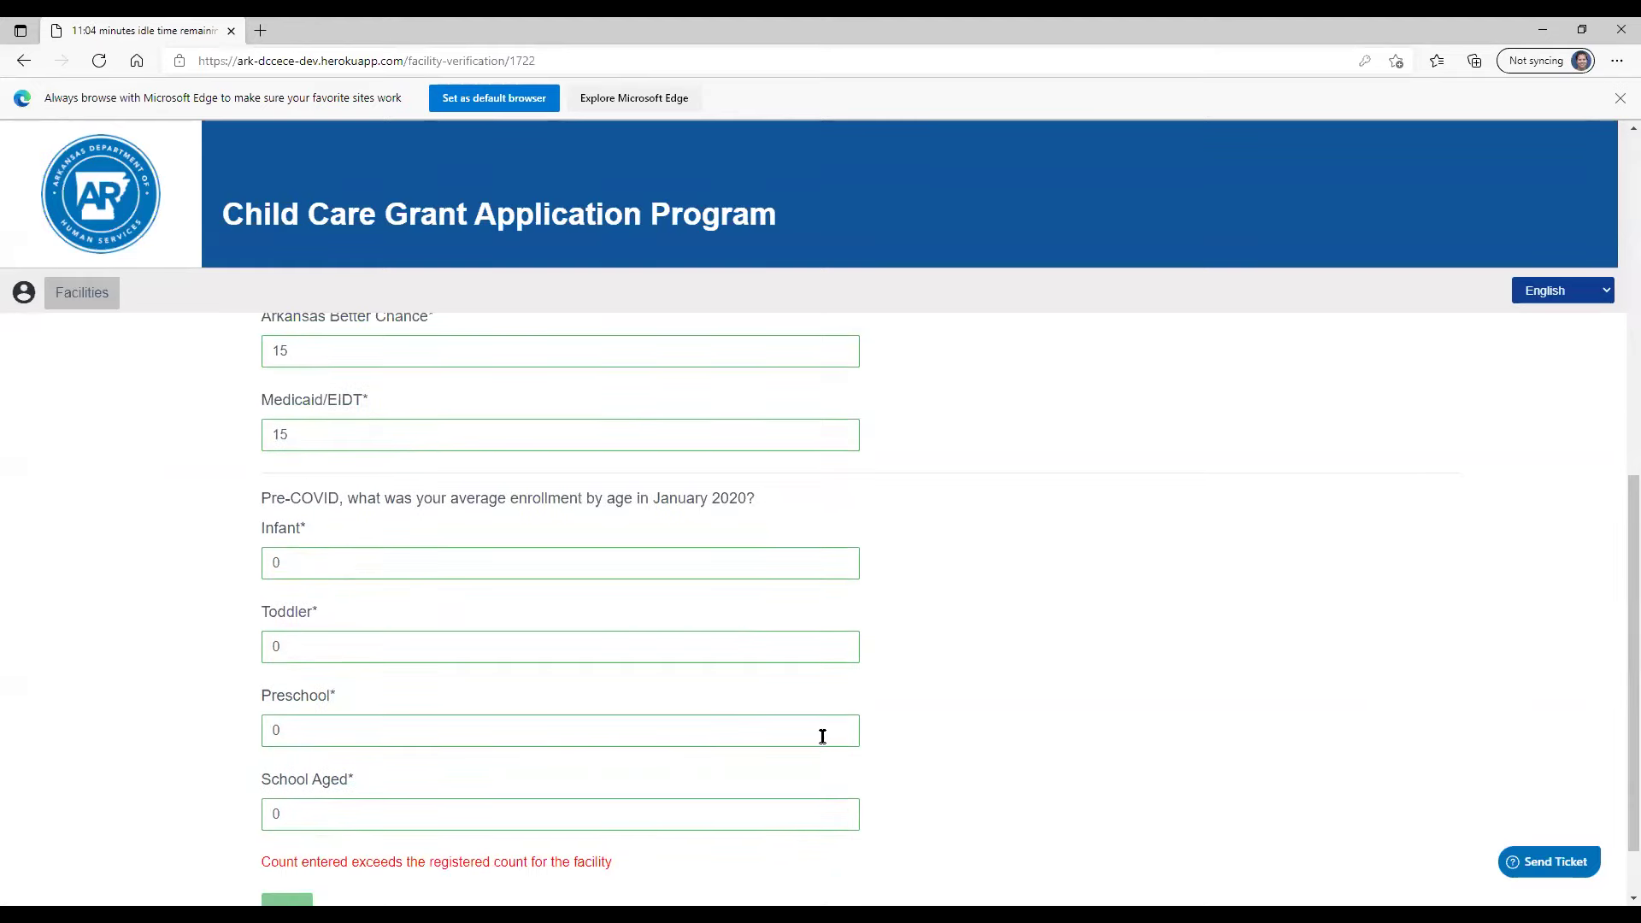
scroll(823, 737, down, 1)
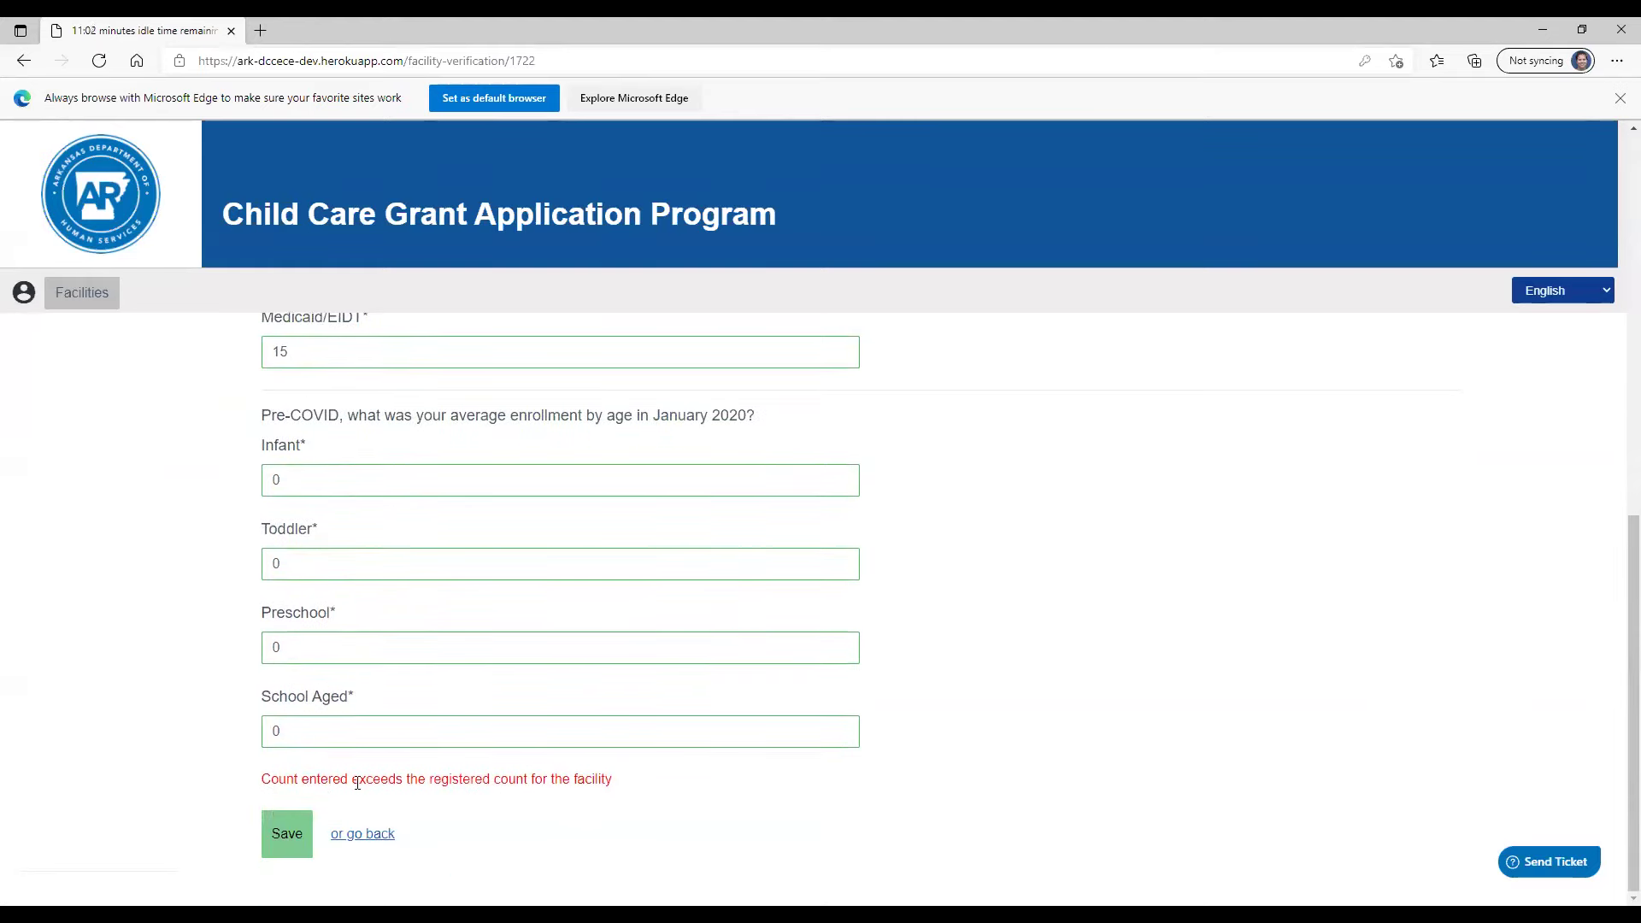
click(285, 845)
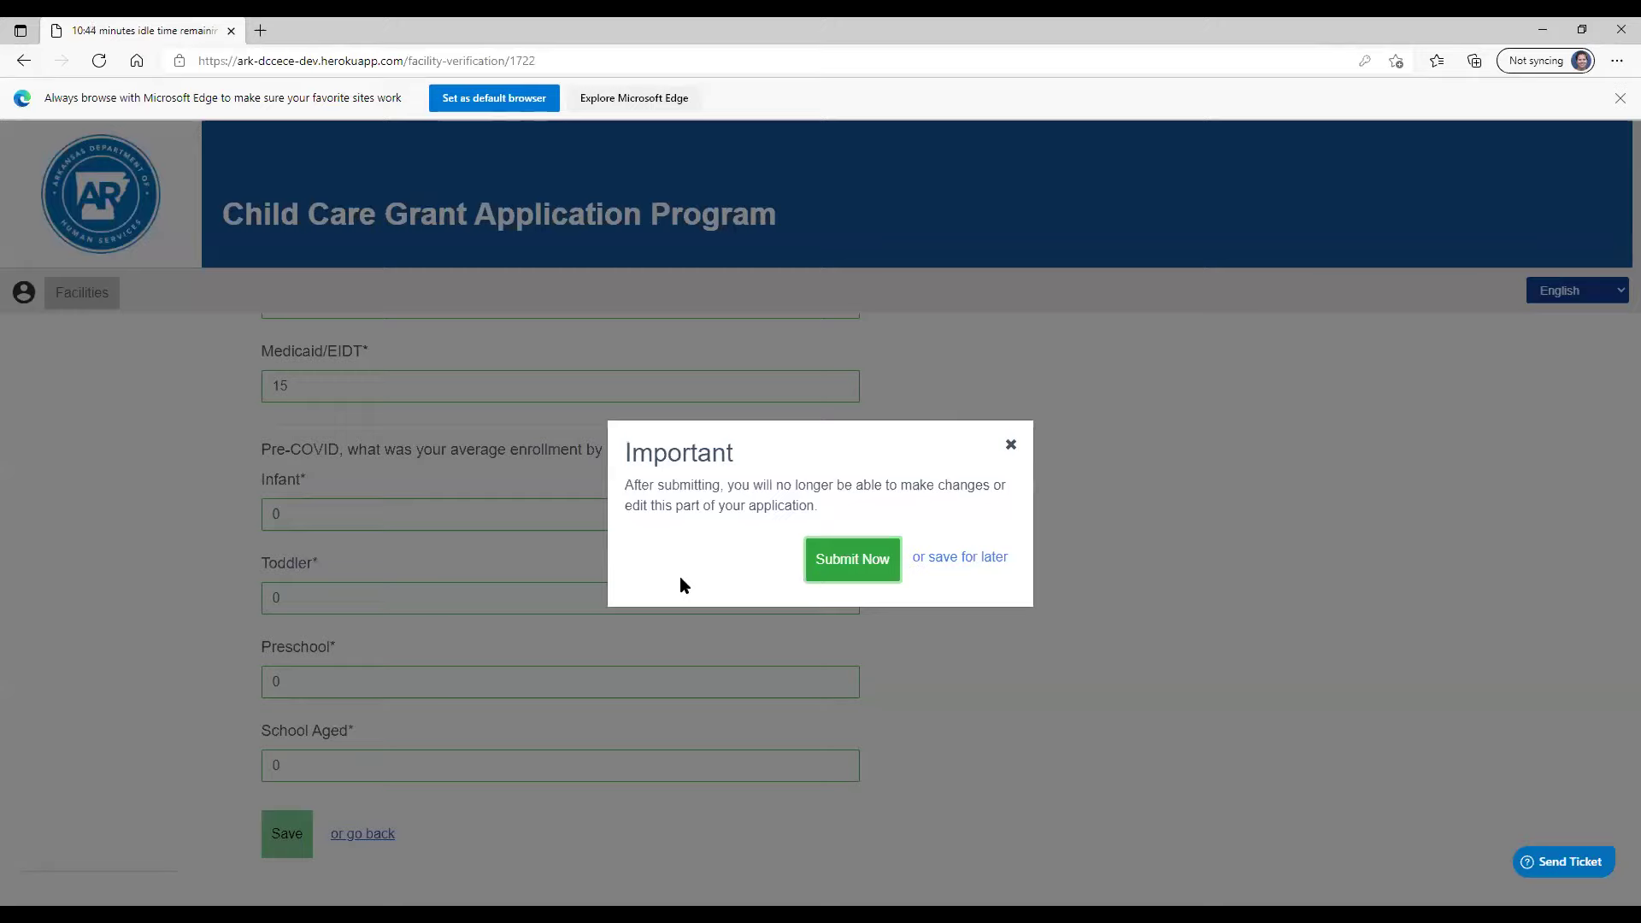
click(969, 564)
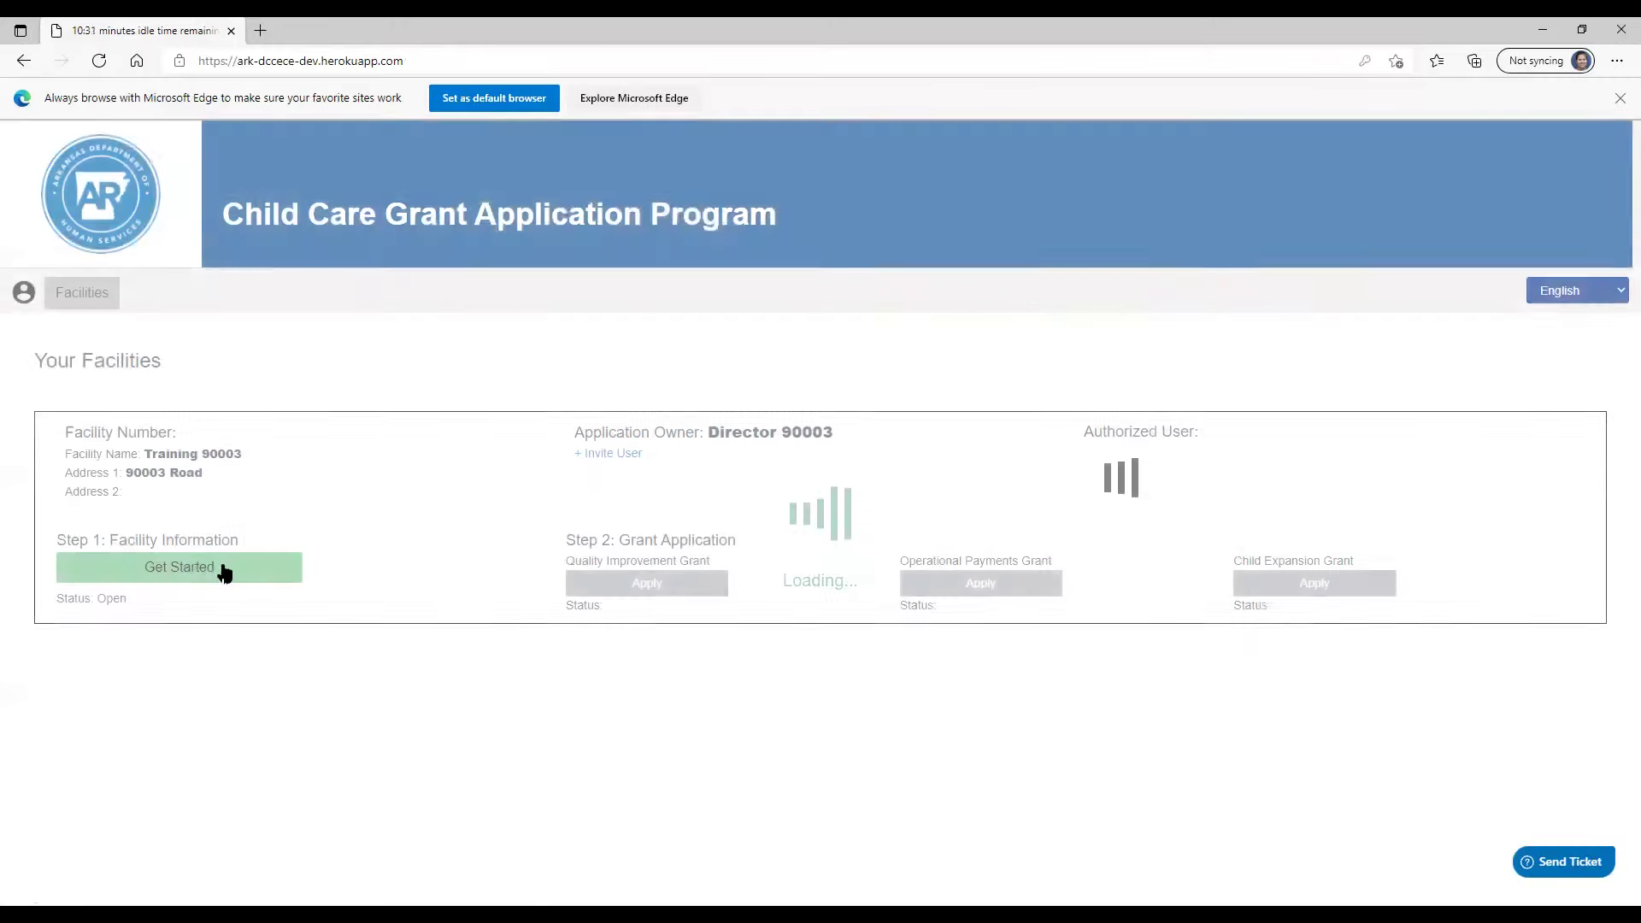
Step: Reopen the facility information form and verify access by entering the facility number
click(225, 570)
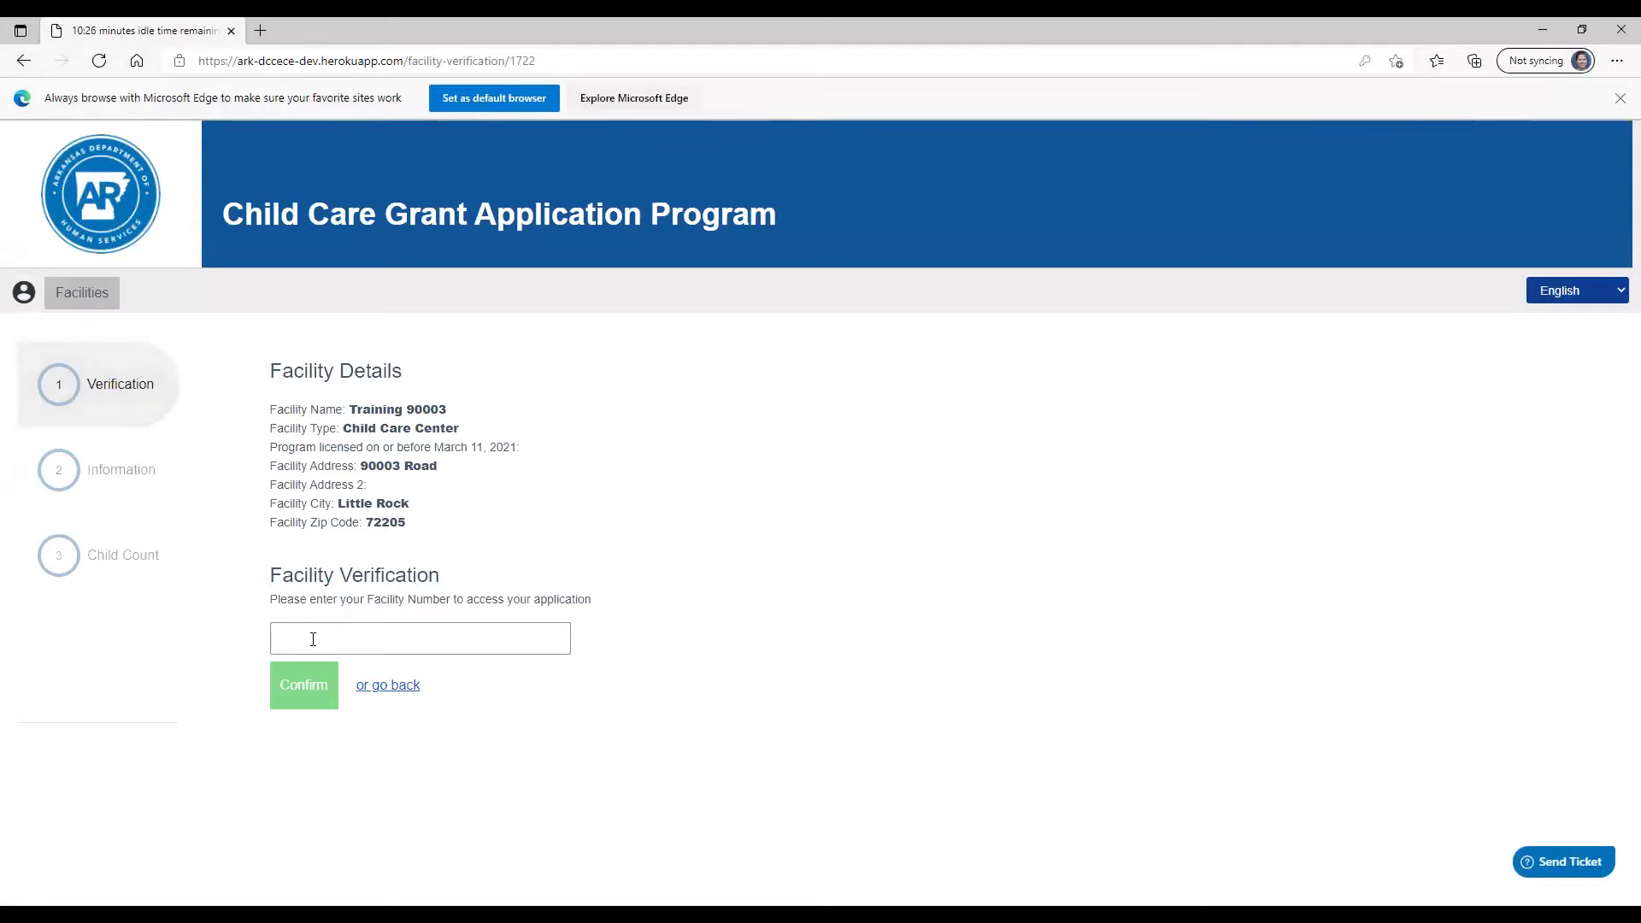
text(90003)
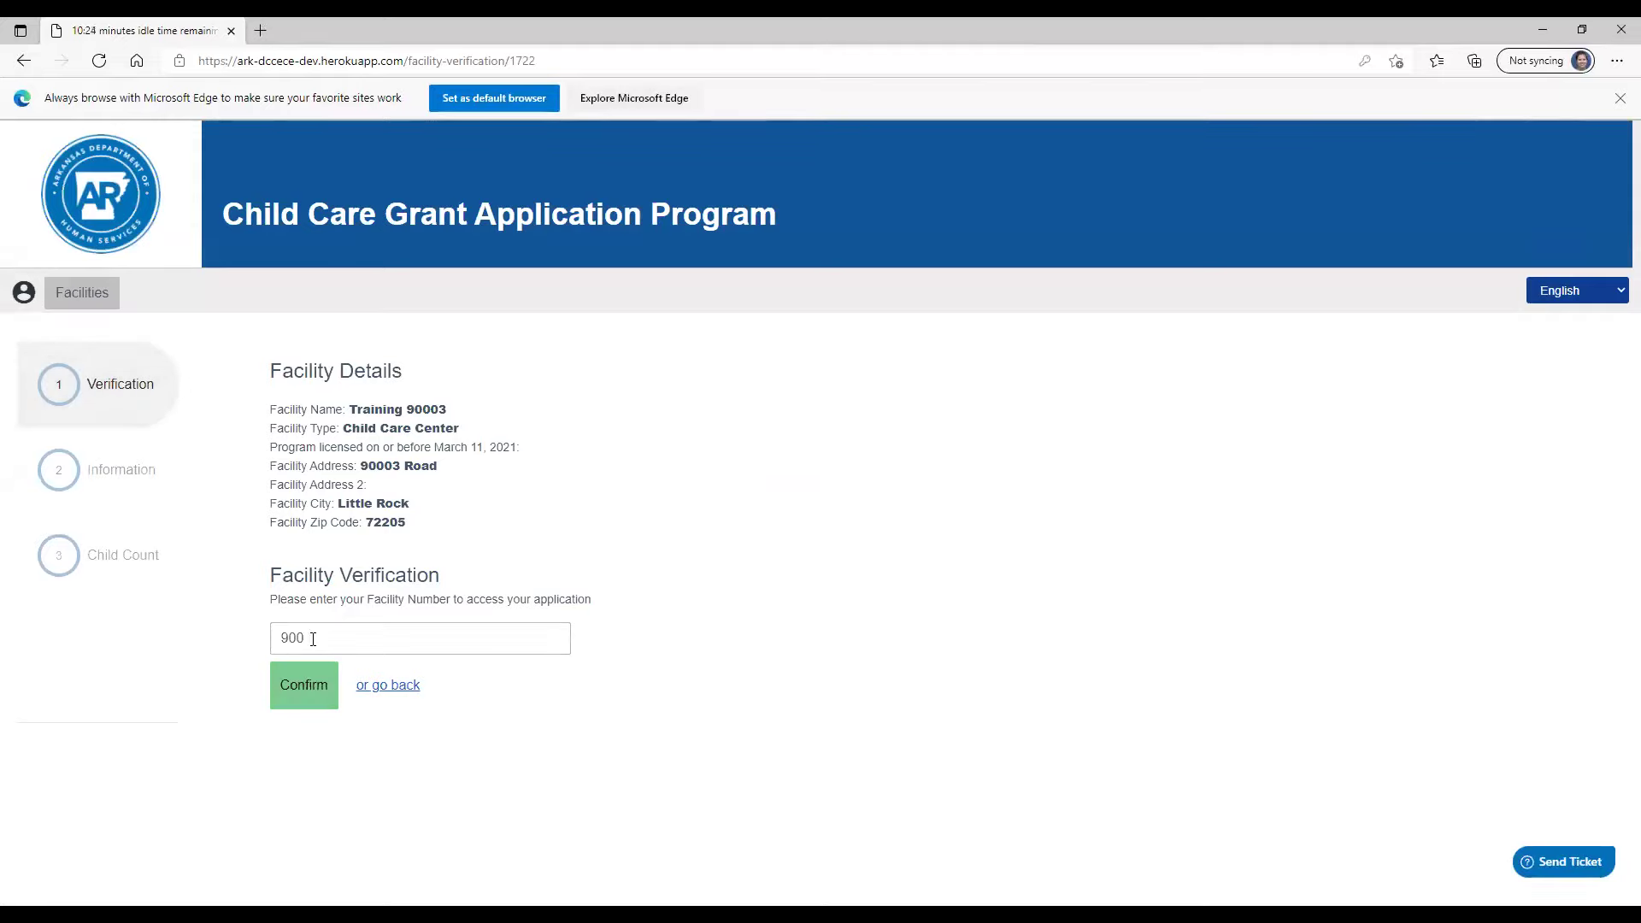
click(301, 710)
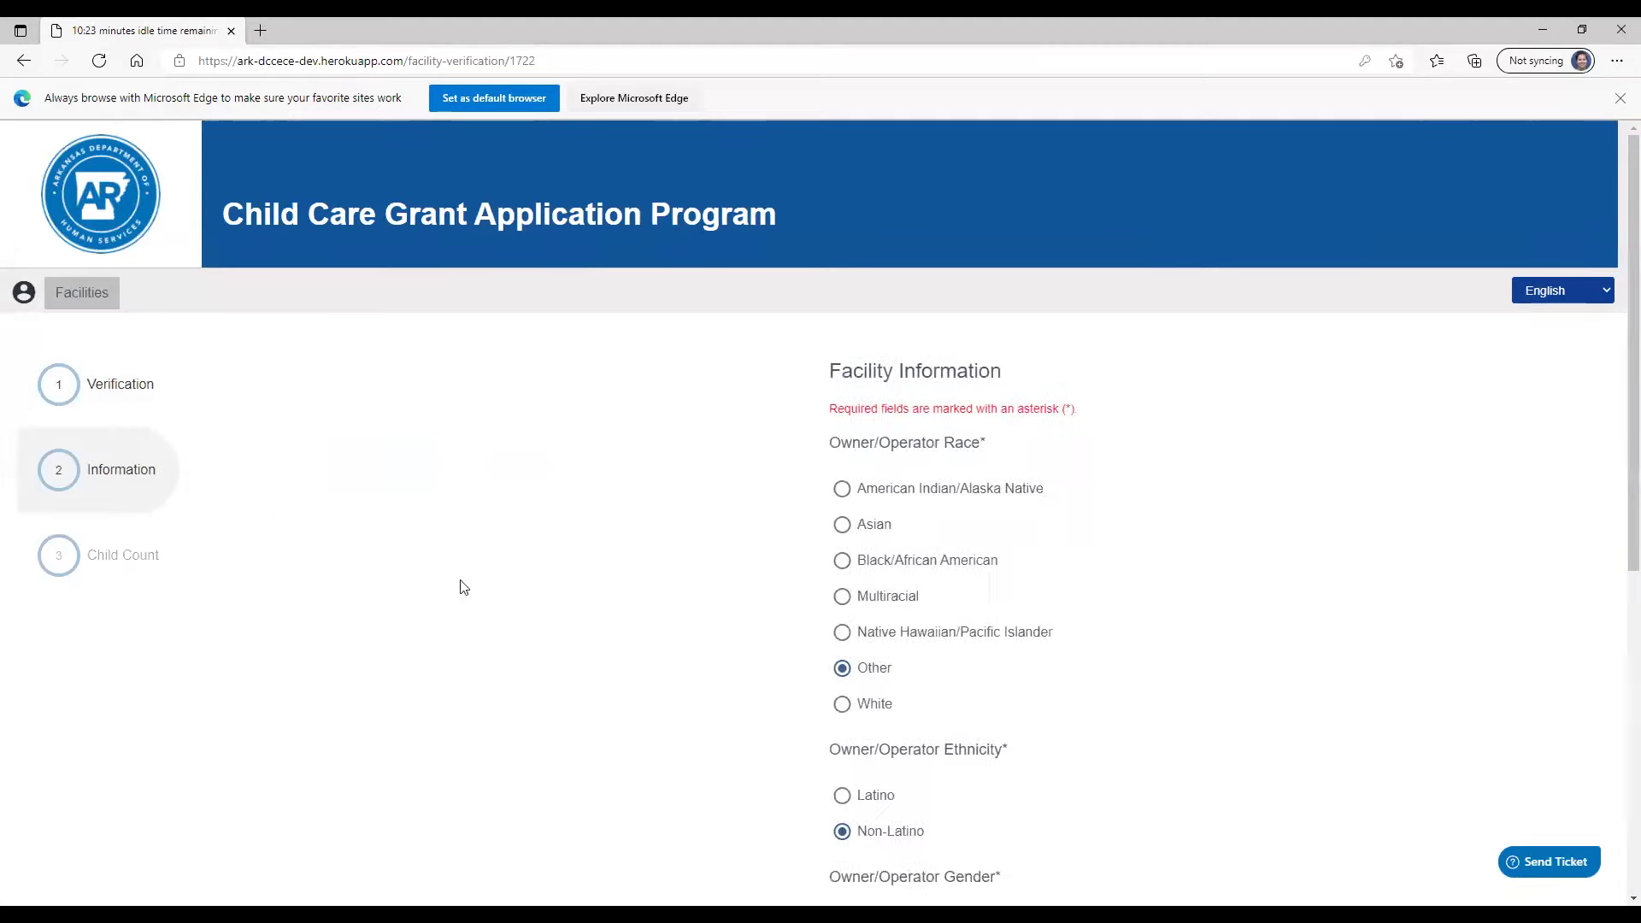
Step: Save the existing facility information and child count, and submit this part of the application
scroll(347, 528, down, 2)
scroll(347, 527, down, 5)
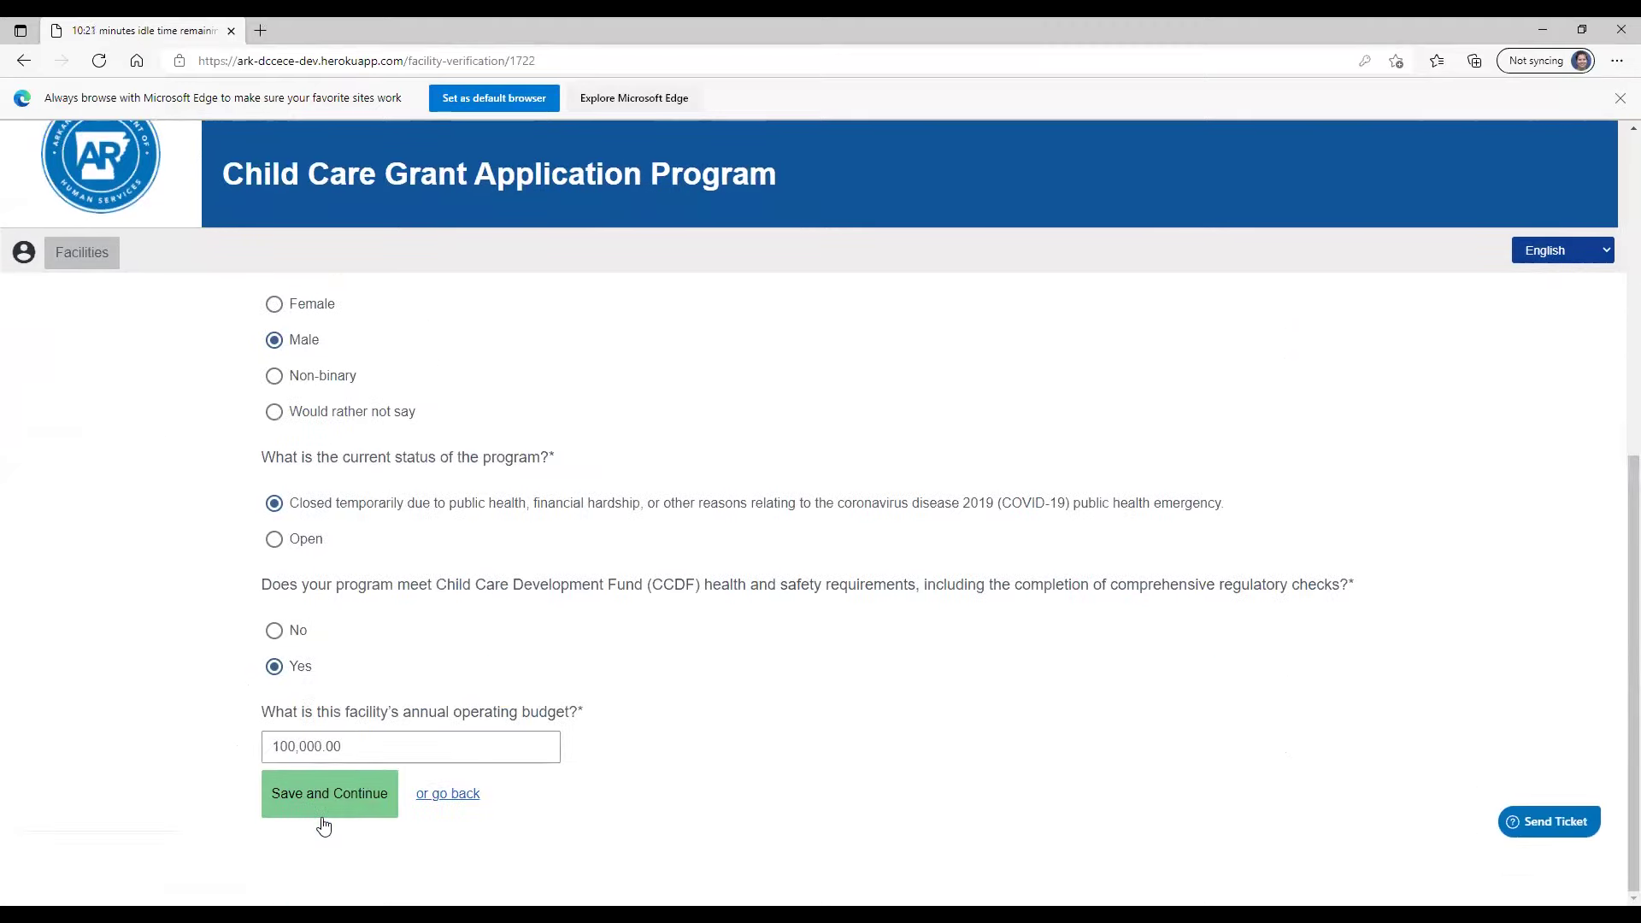
click(325, 825)
scroll(359, 842, down, 2)
click(288, 834)
click(848, 561)
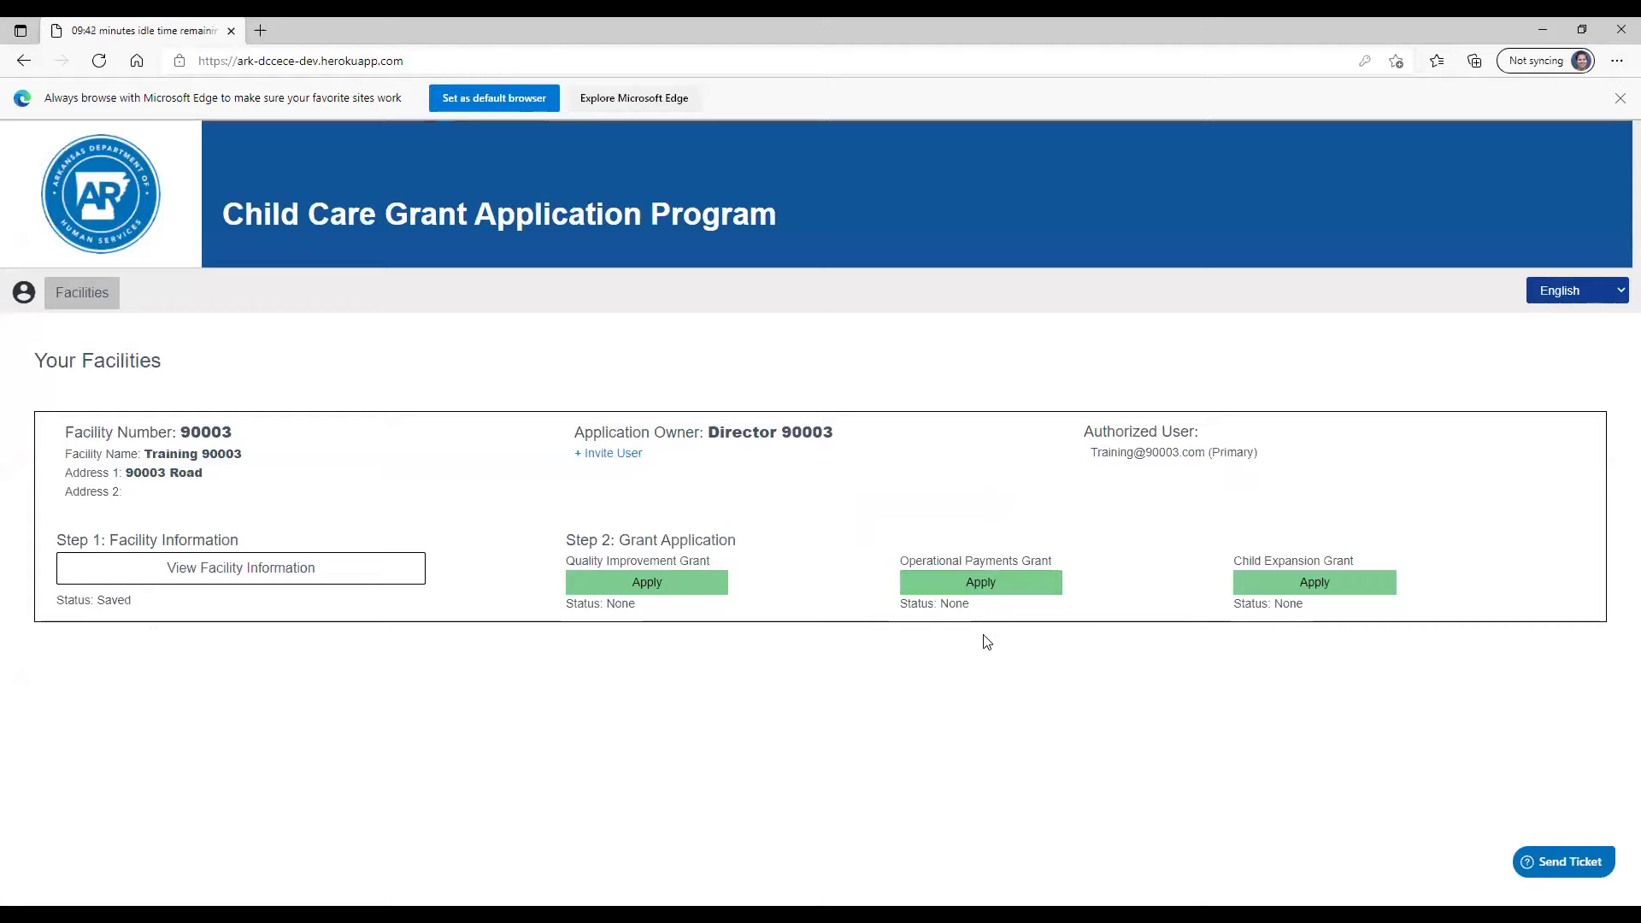
Step: Start the facility's Operational Payments grant application and try to save the grant calculator
click(978, 584)
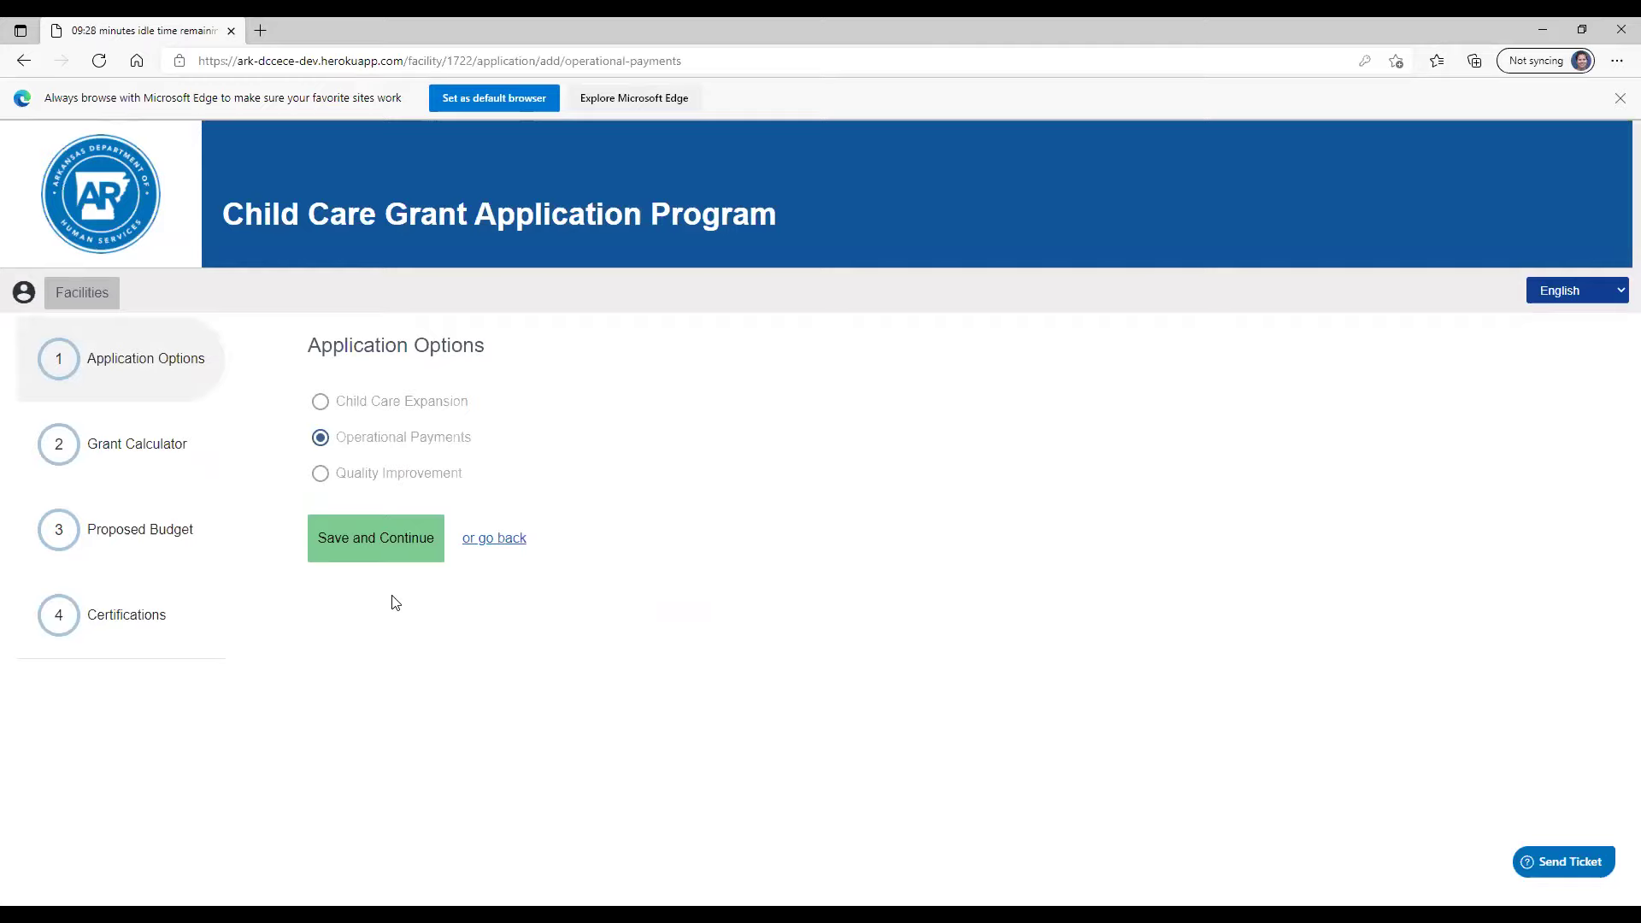
click(386, 549)
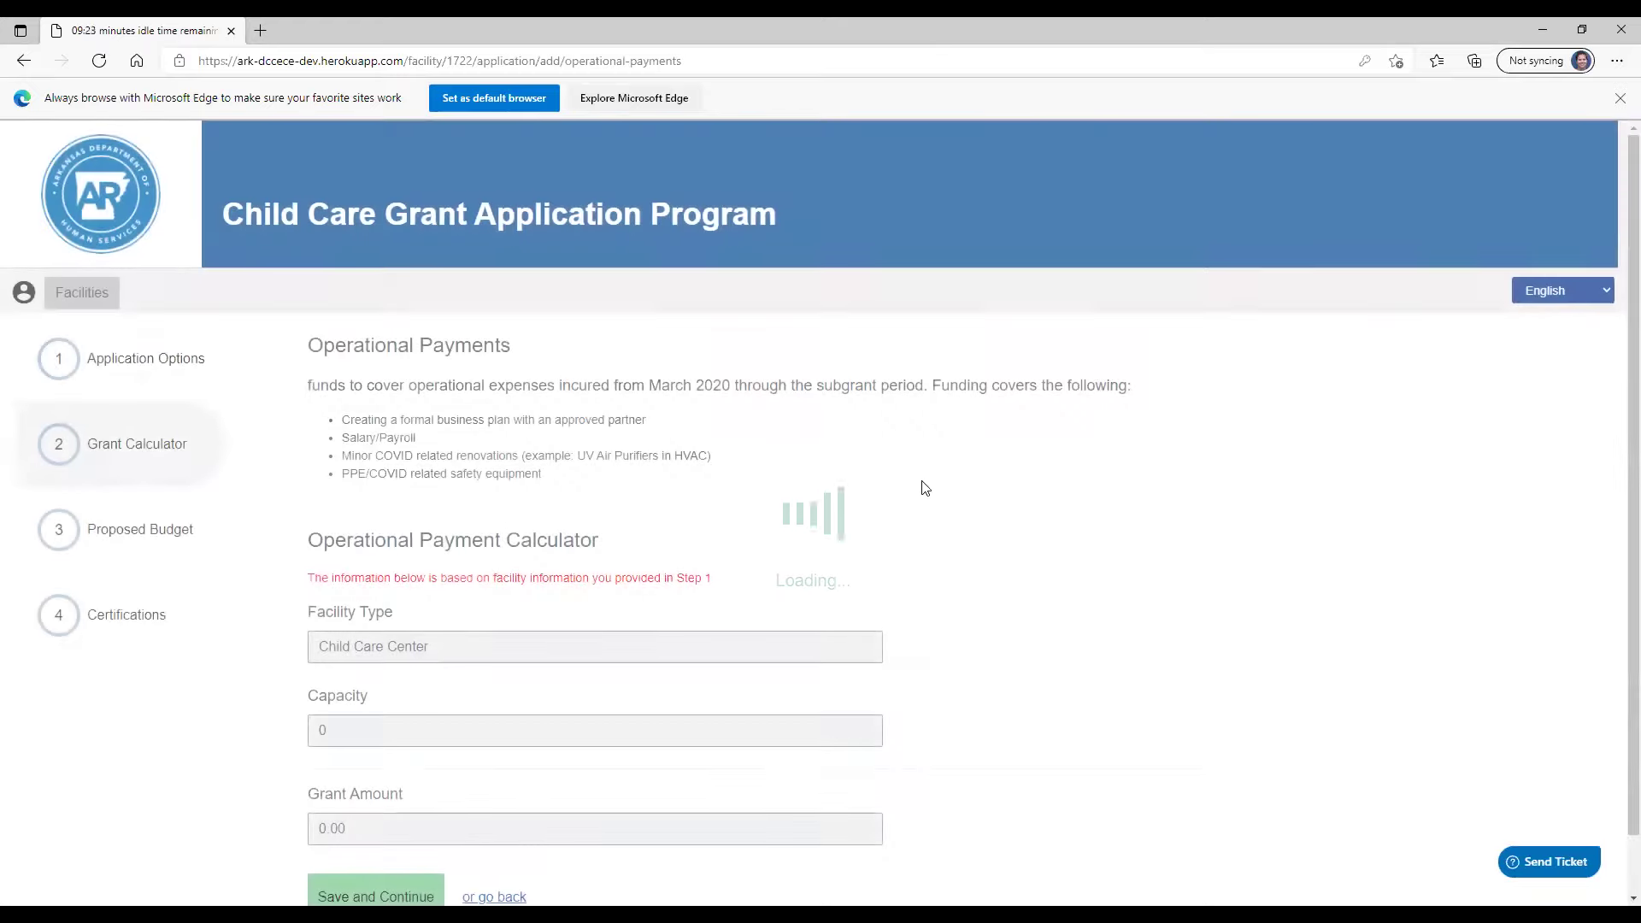
scroll(923, 484, down, 1)
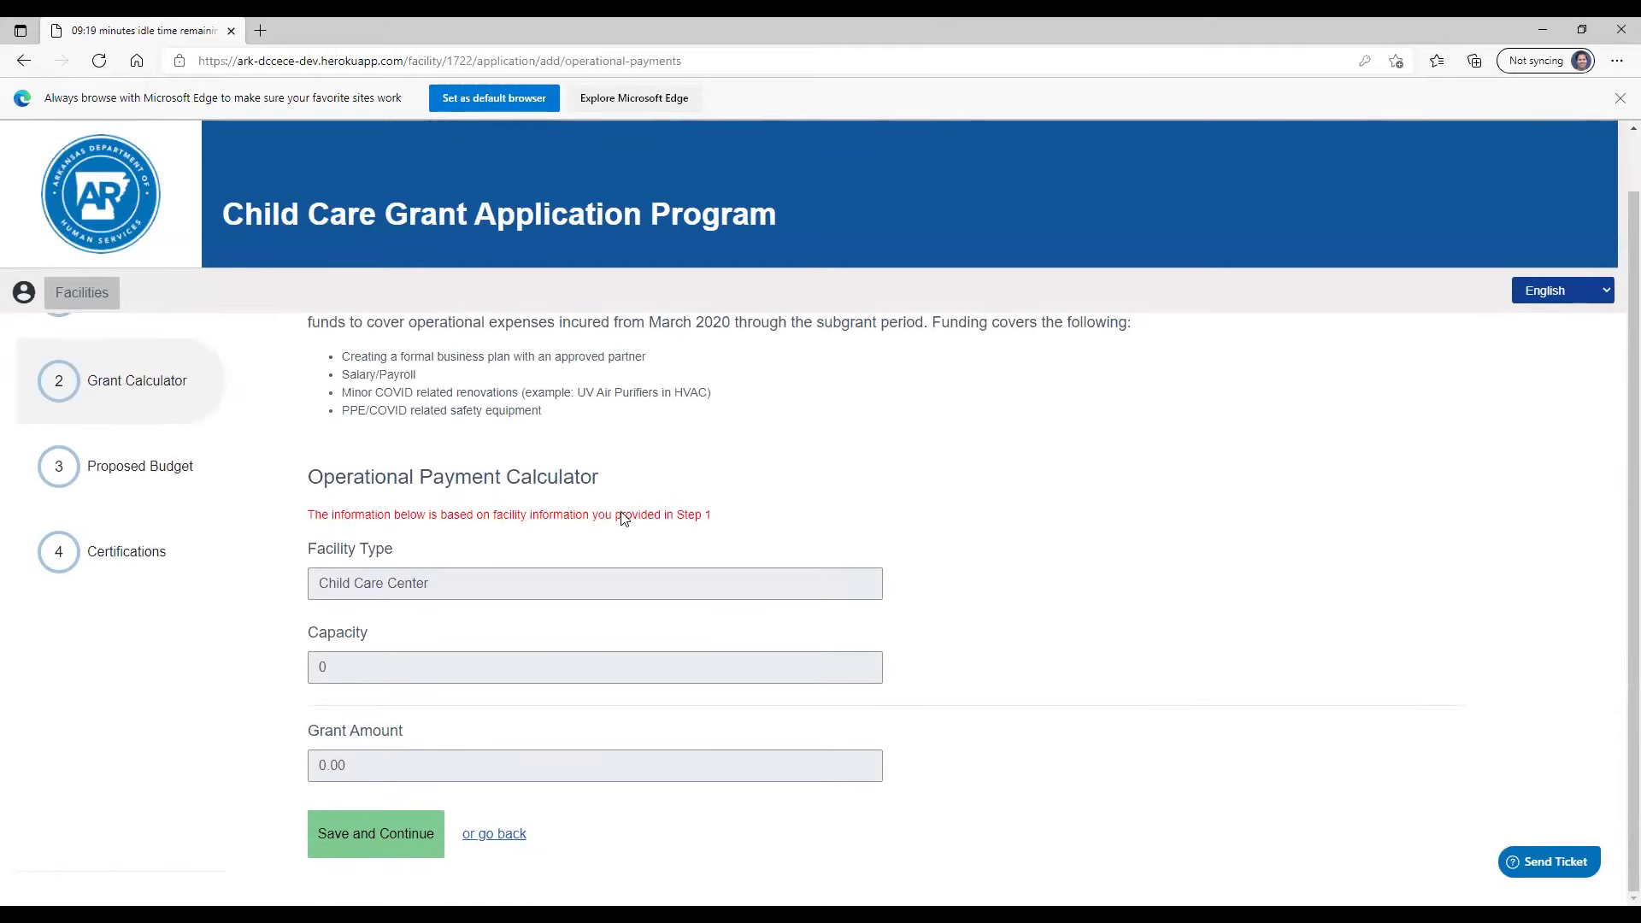
click(372, 836)
click(380, 842)
scroll(1209, 520, up, 1)
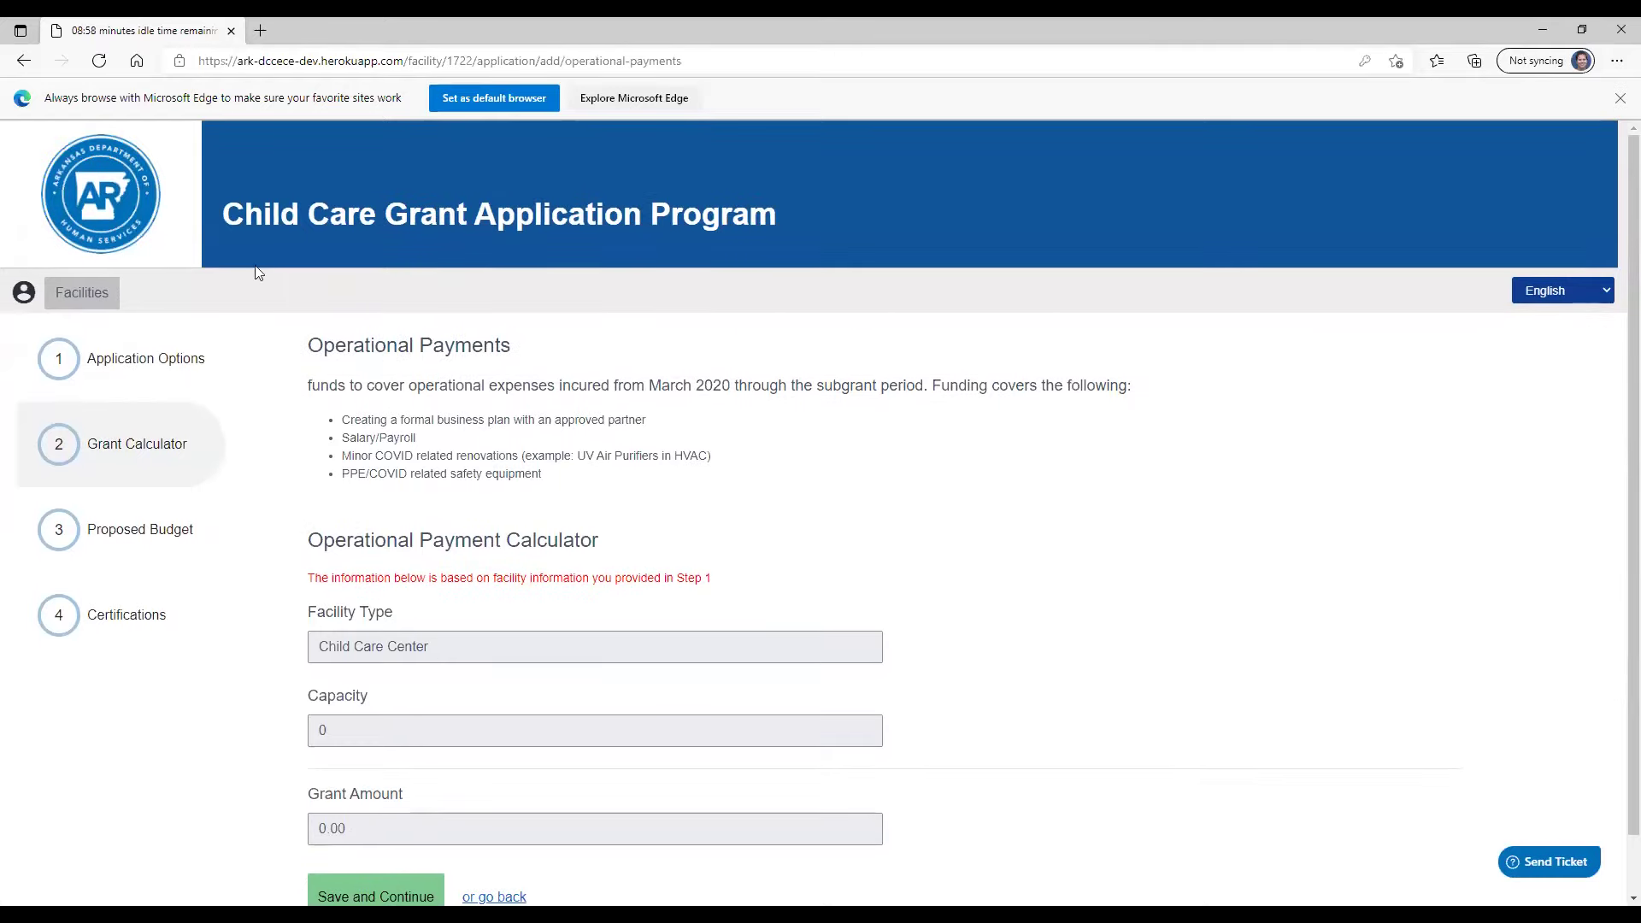
Step: Log out and log back in with the saved e-mail and password of the other applicant account
click(24, 292)
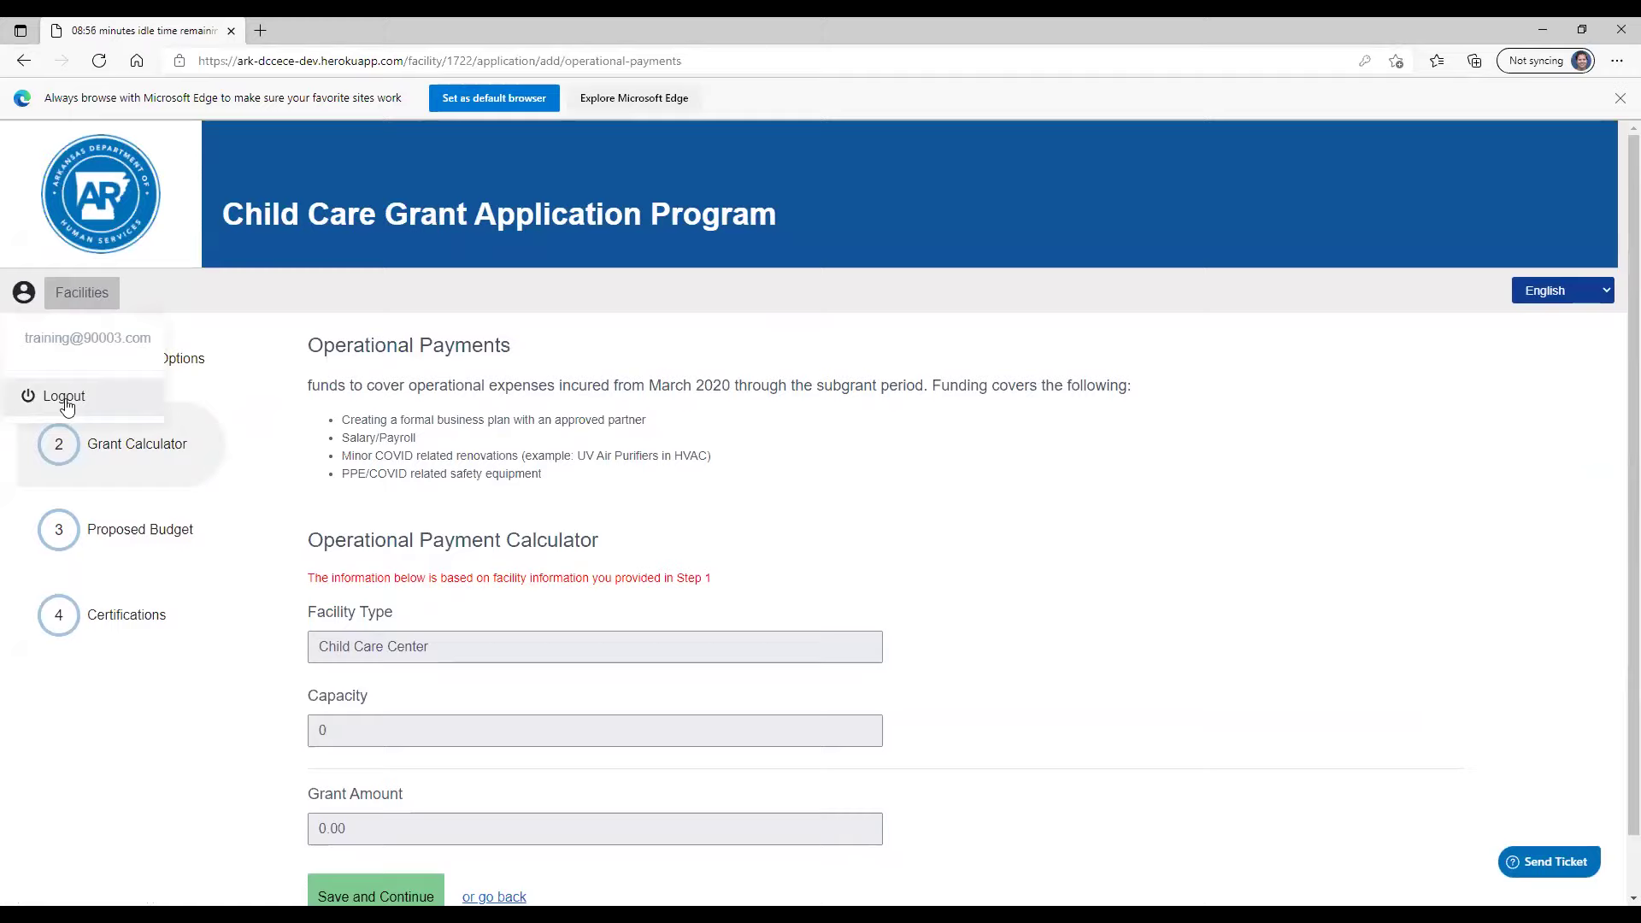
click(67, 402)
click(752, 560)
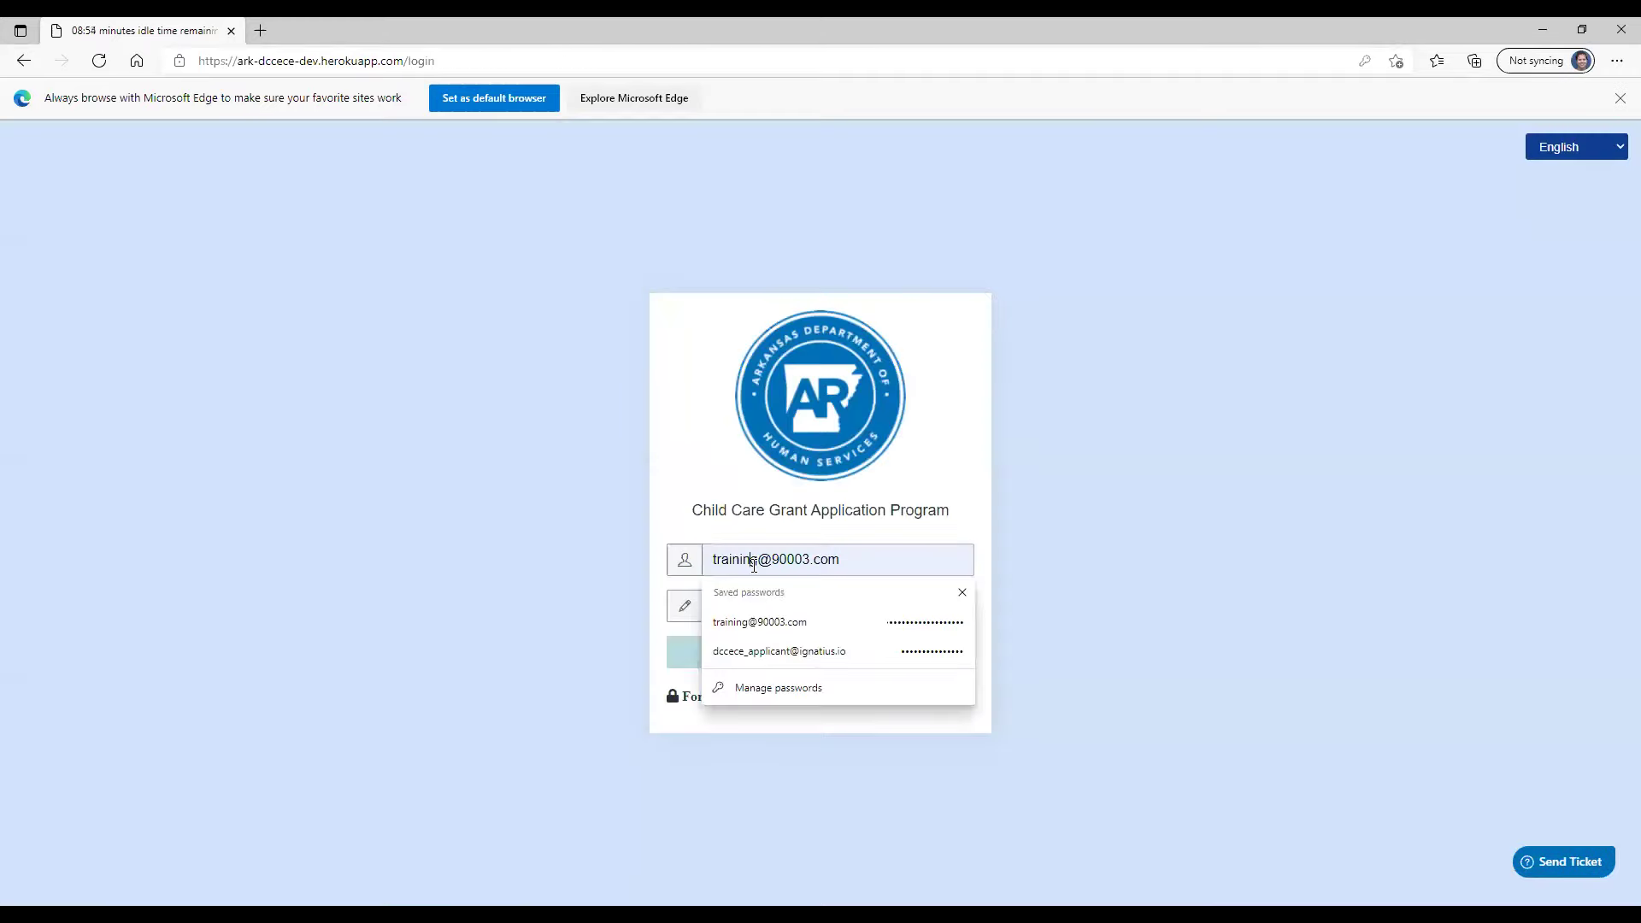
click(782, 651)
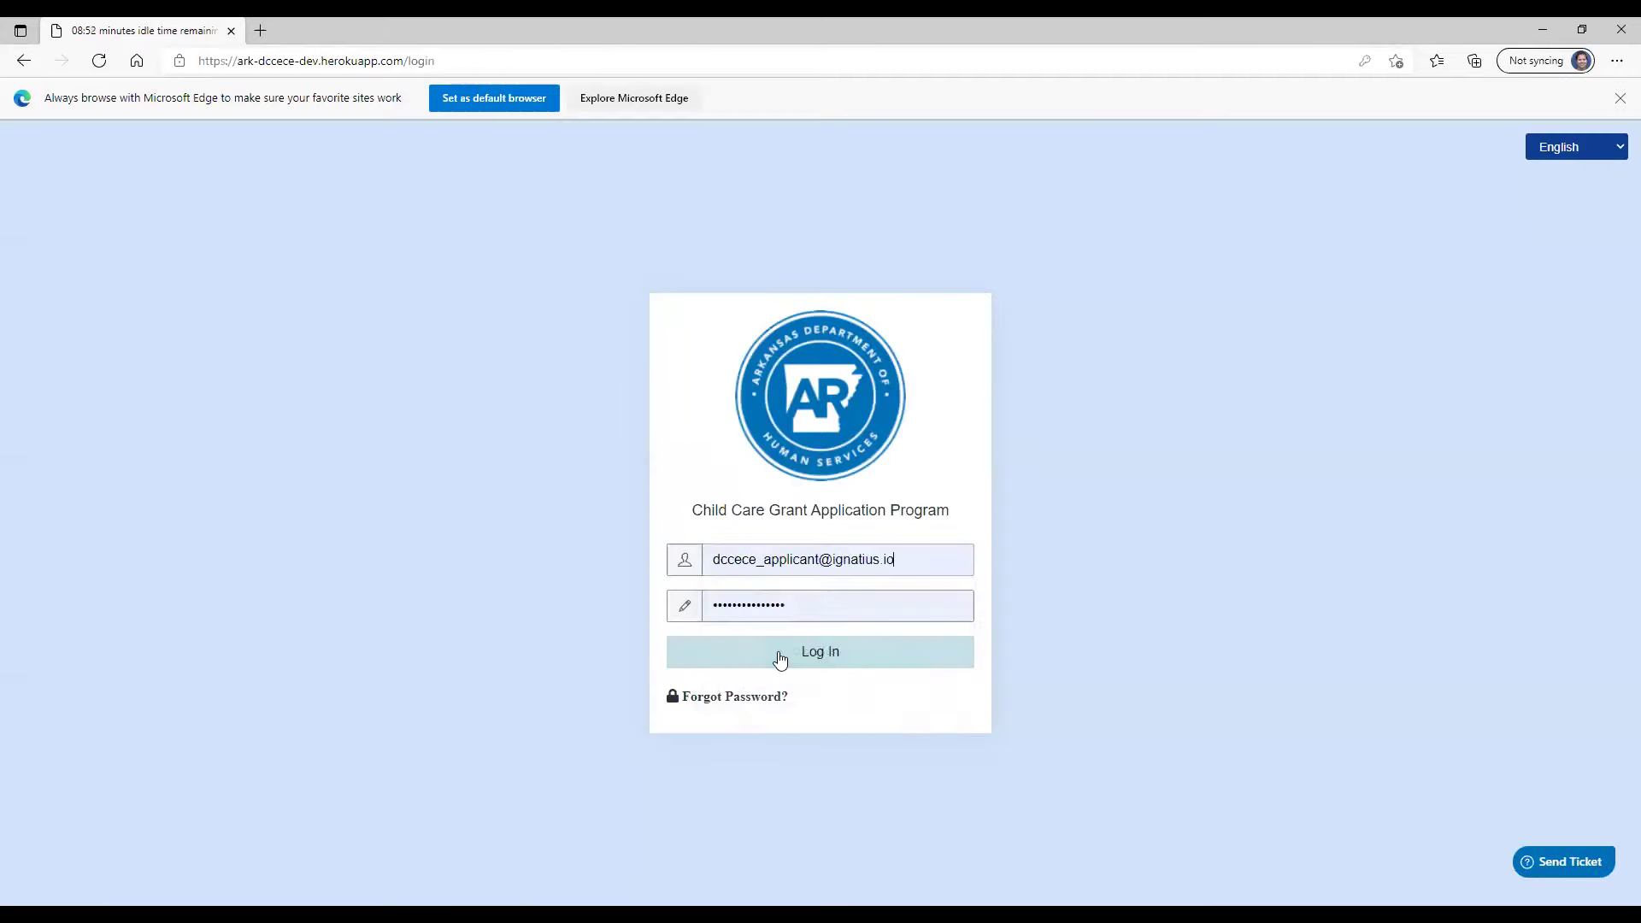
click(817, 663)
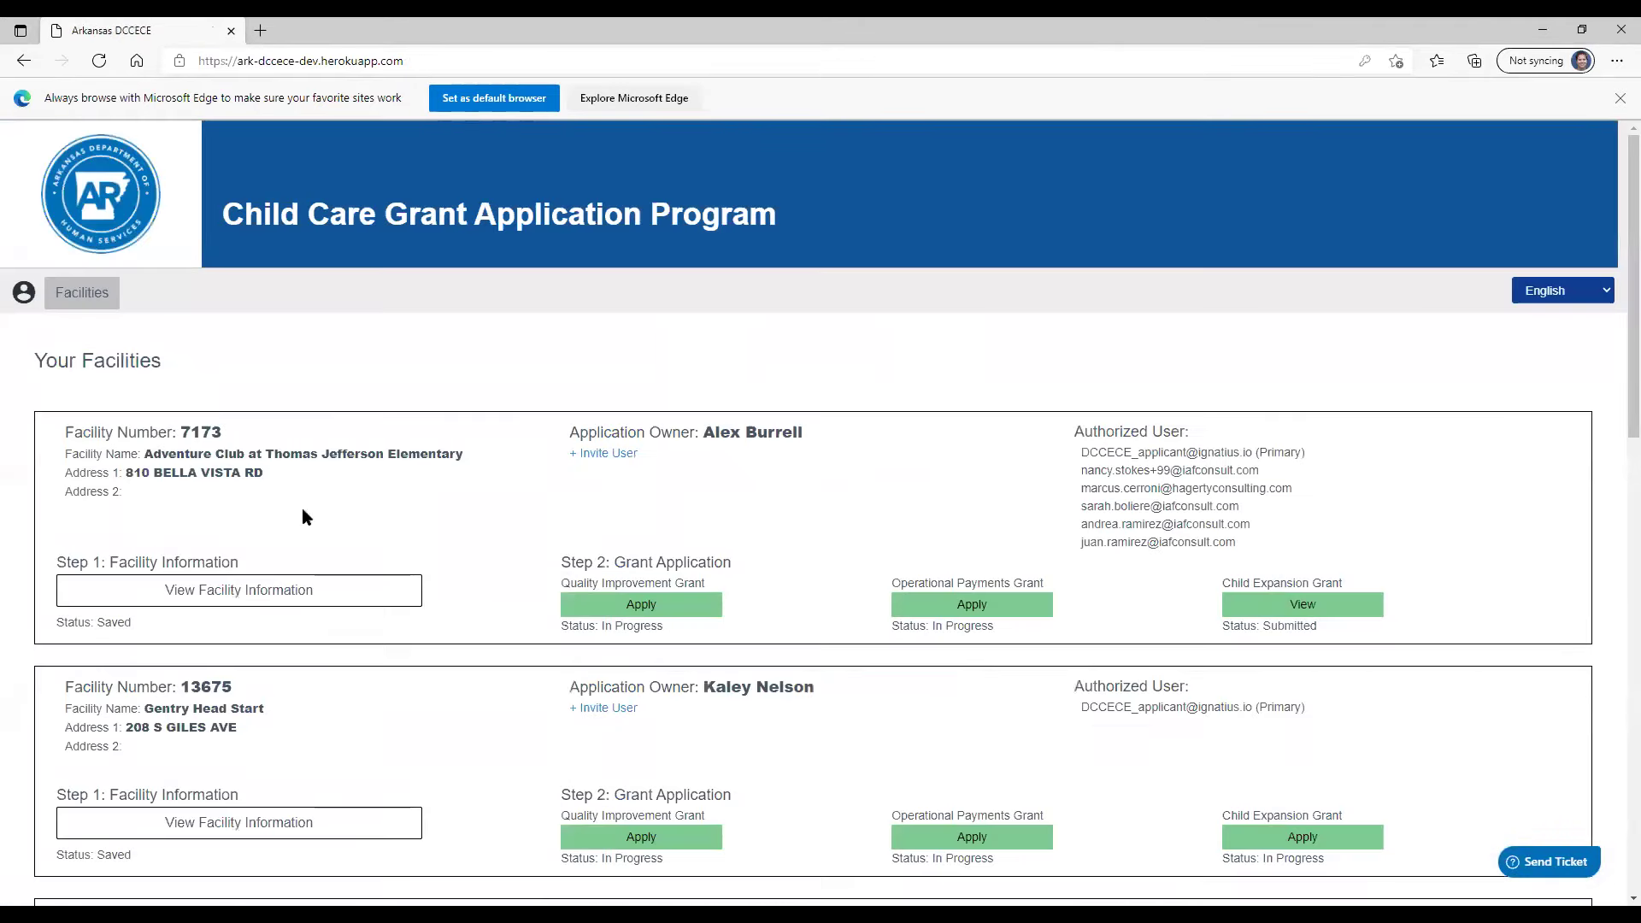
Step: Open the Operational Payments application of a facility further down the list and advance through the grant calculator to the proposed budget
scroll(598, 556, down, 10)
click(955, 596)
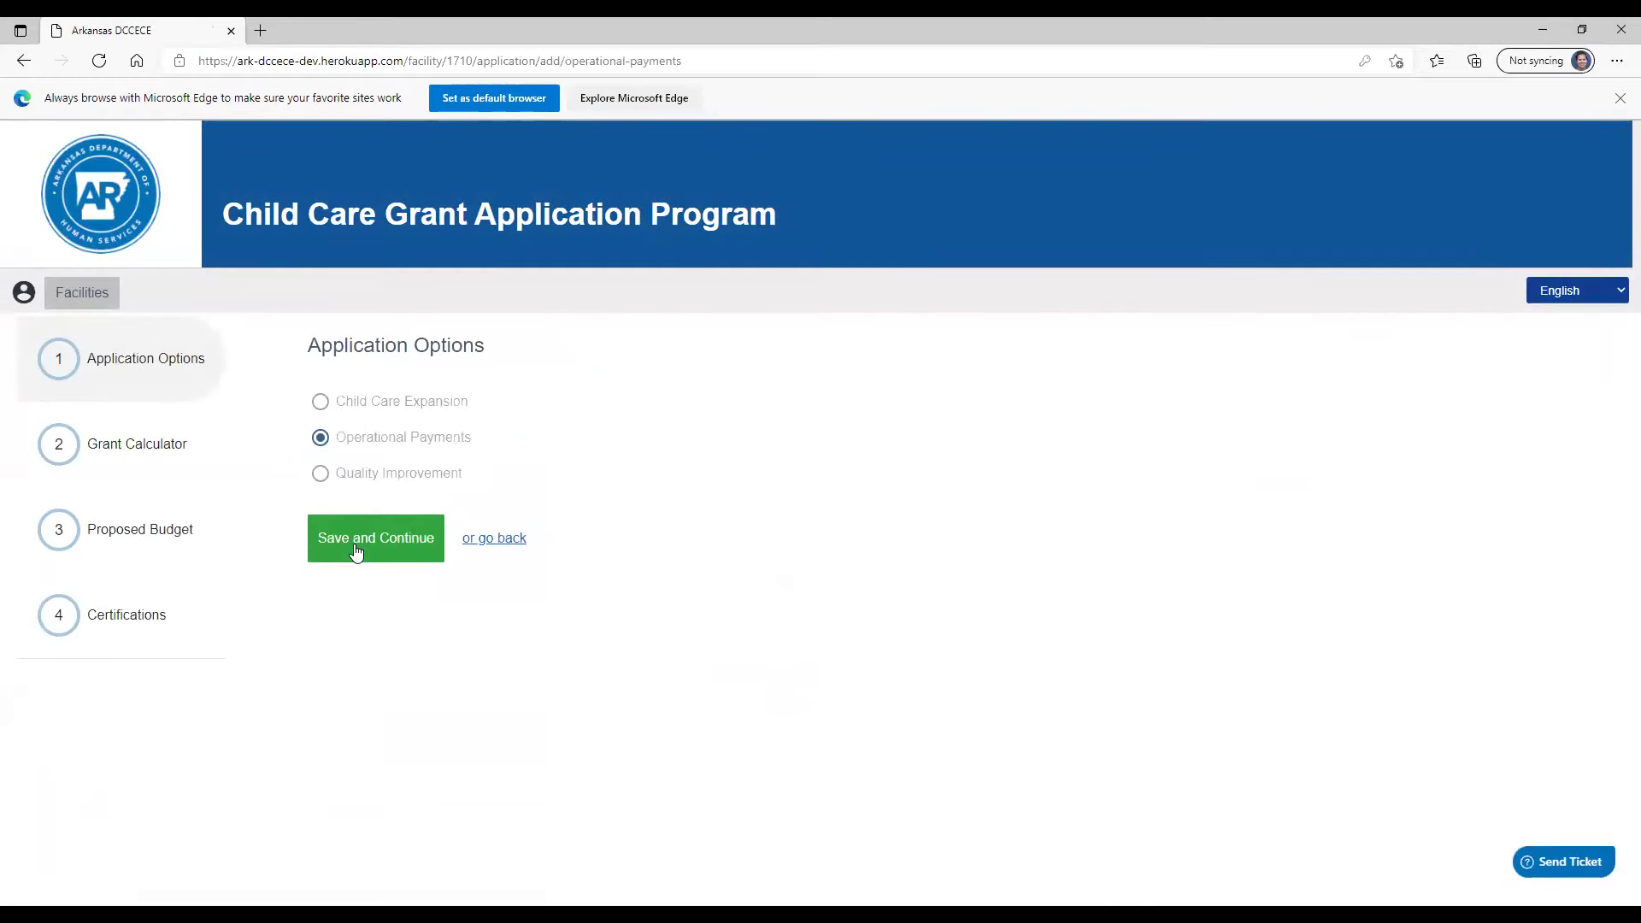
click(359, 548)
scroll(669, 664, down, 1)
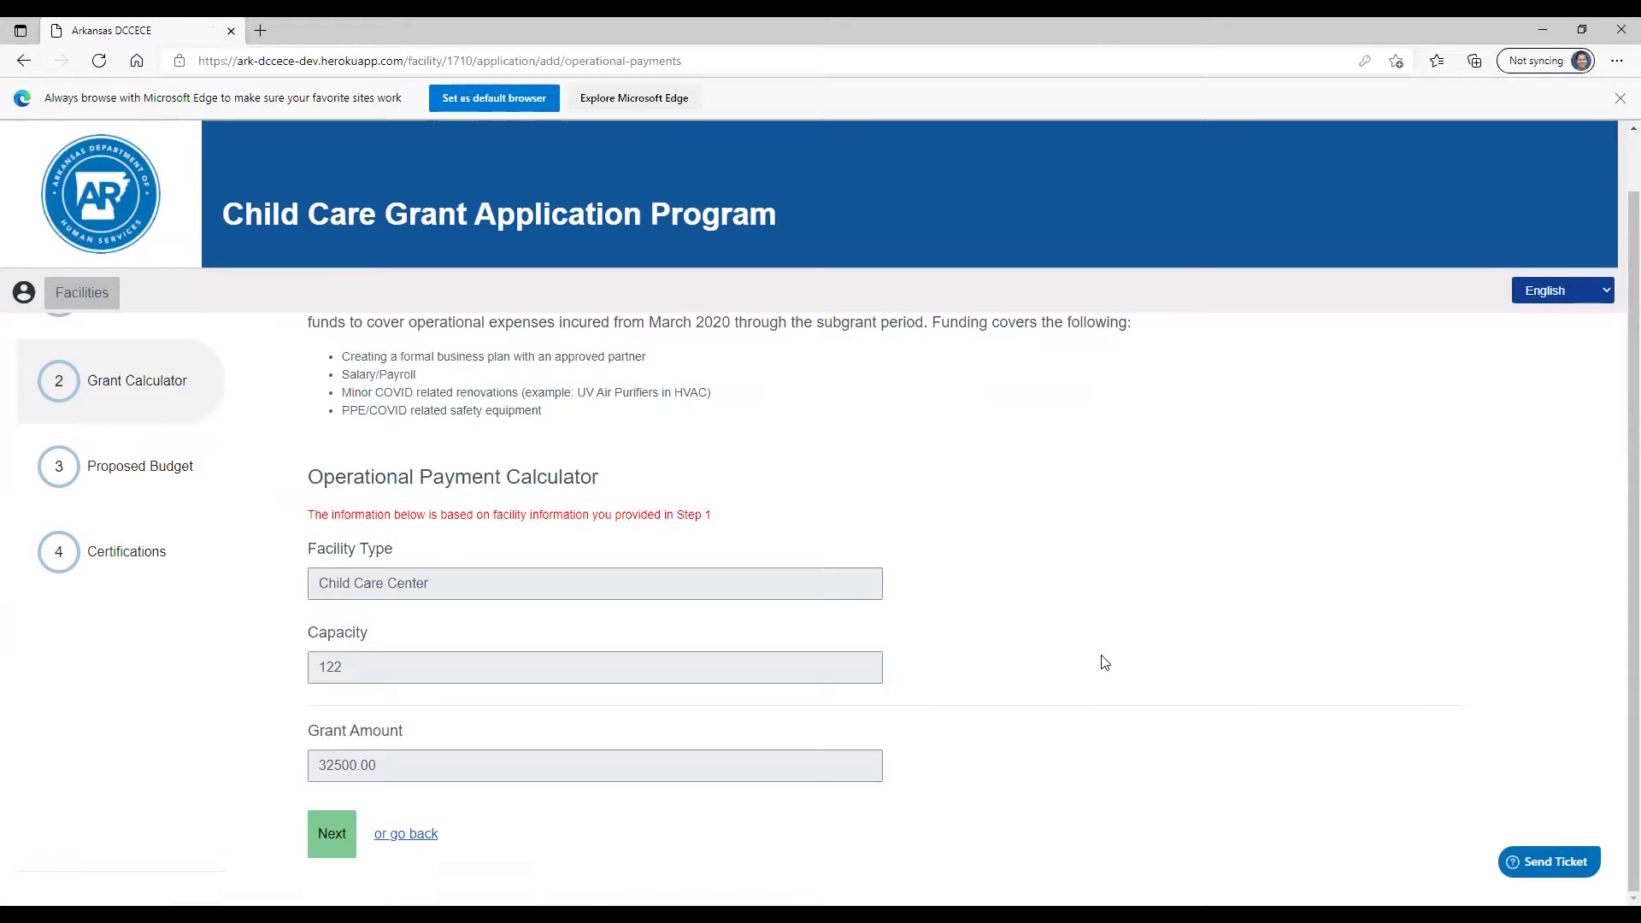
click(332, 834)
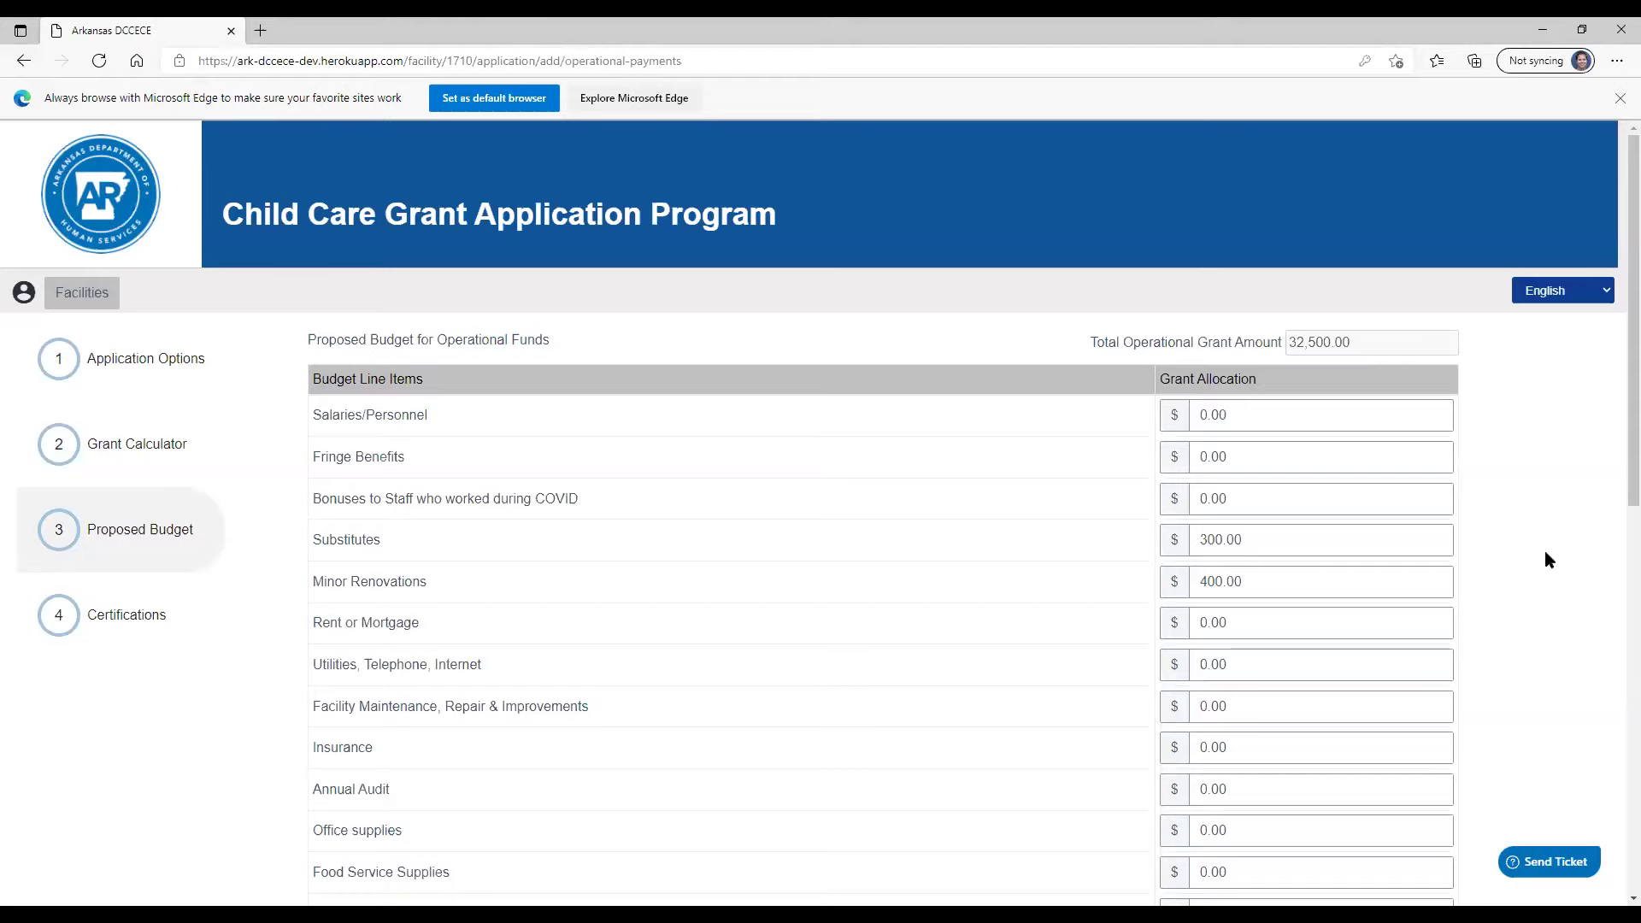
Step: Allocate $6,000 to Health and Safety Items (PPE) in the proposed operational budget
scroll(1546, 554, down, 1)
scroll(1546, 554, up, 1)
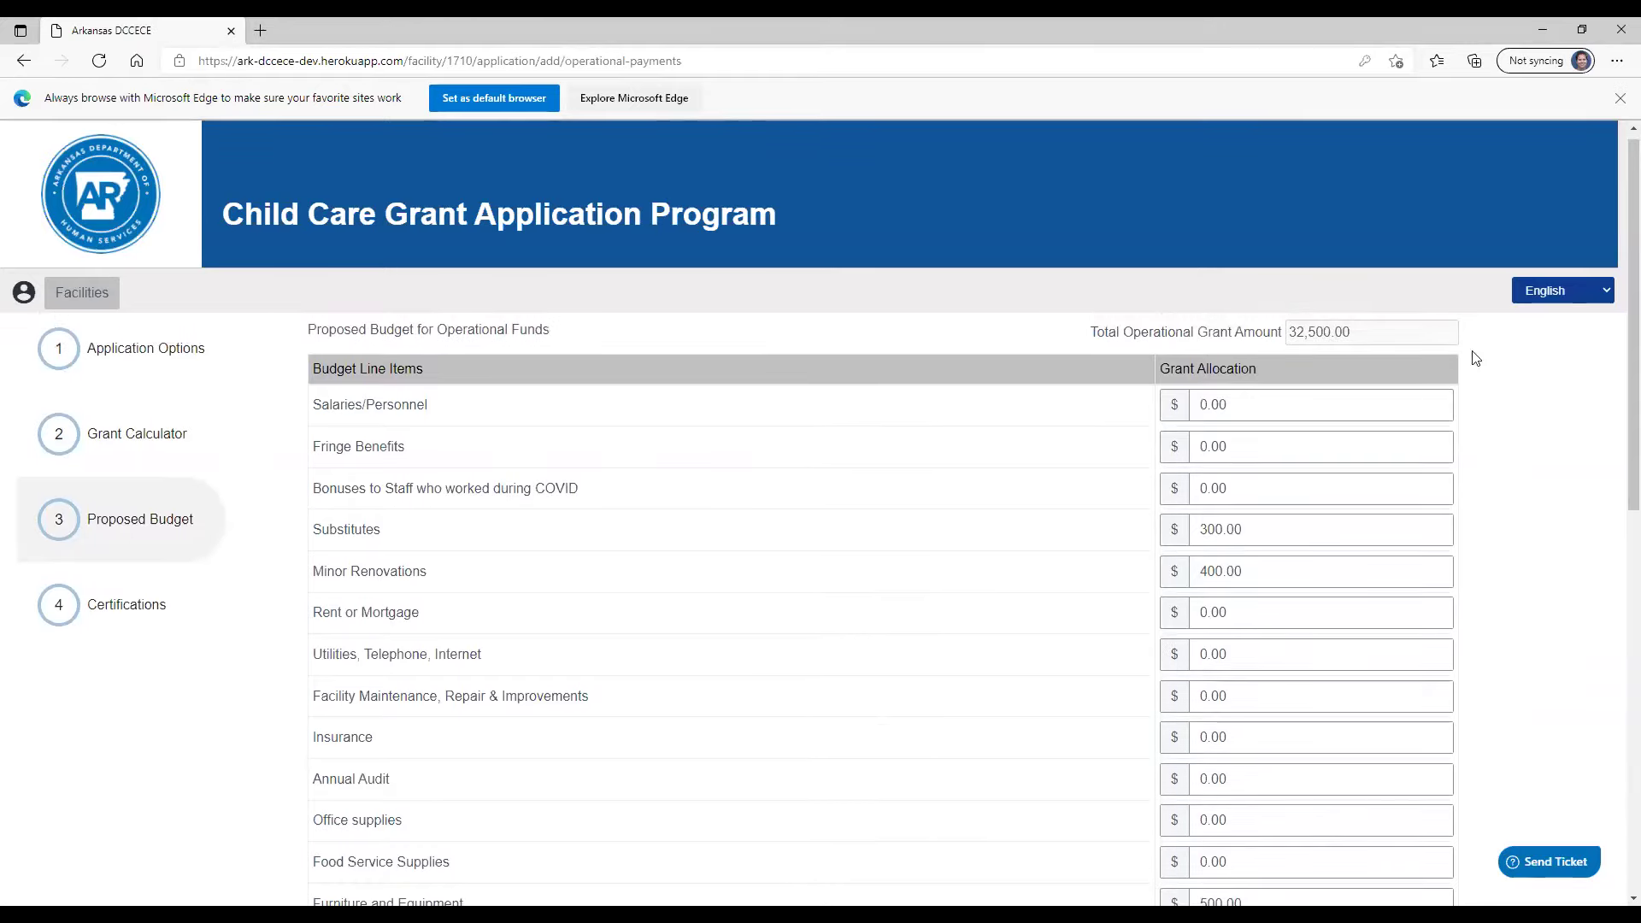
scroll(1520, 498, down, 10)
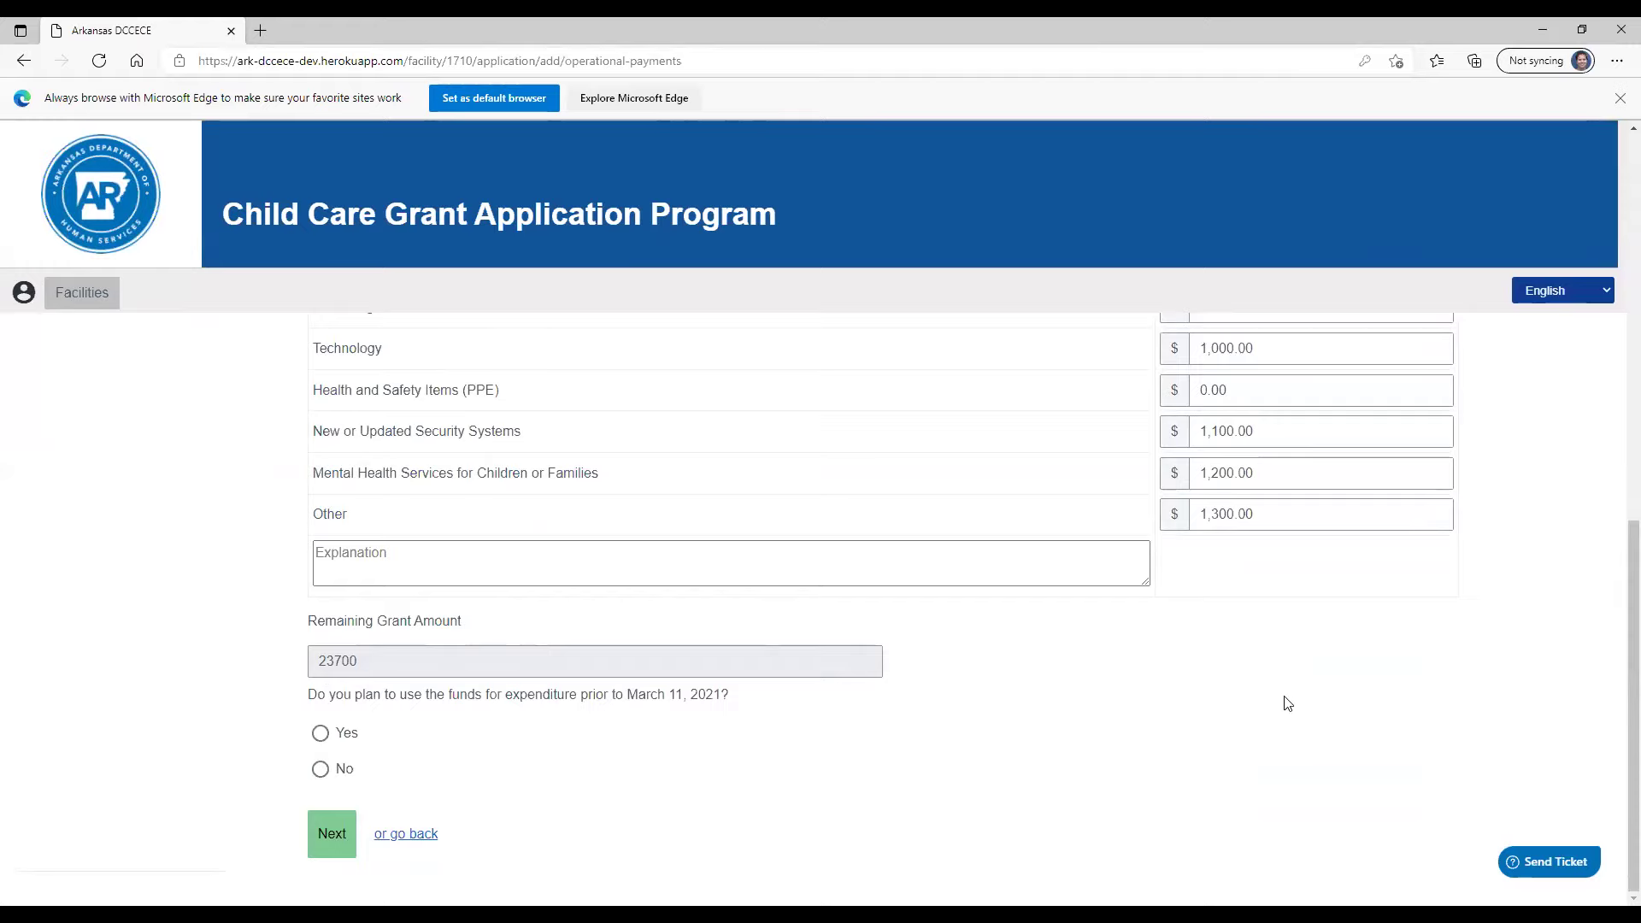
scroll(1282, 700, up, 3)
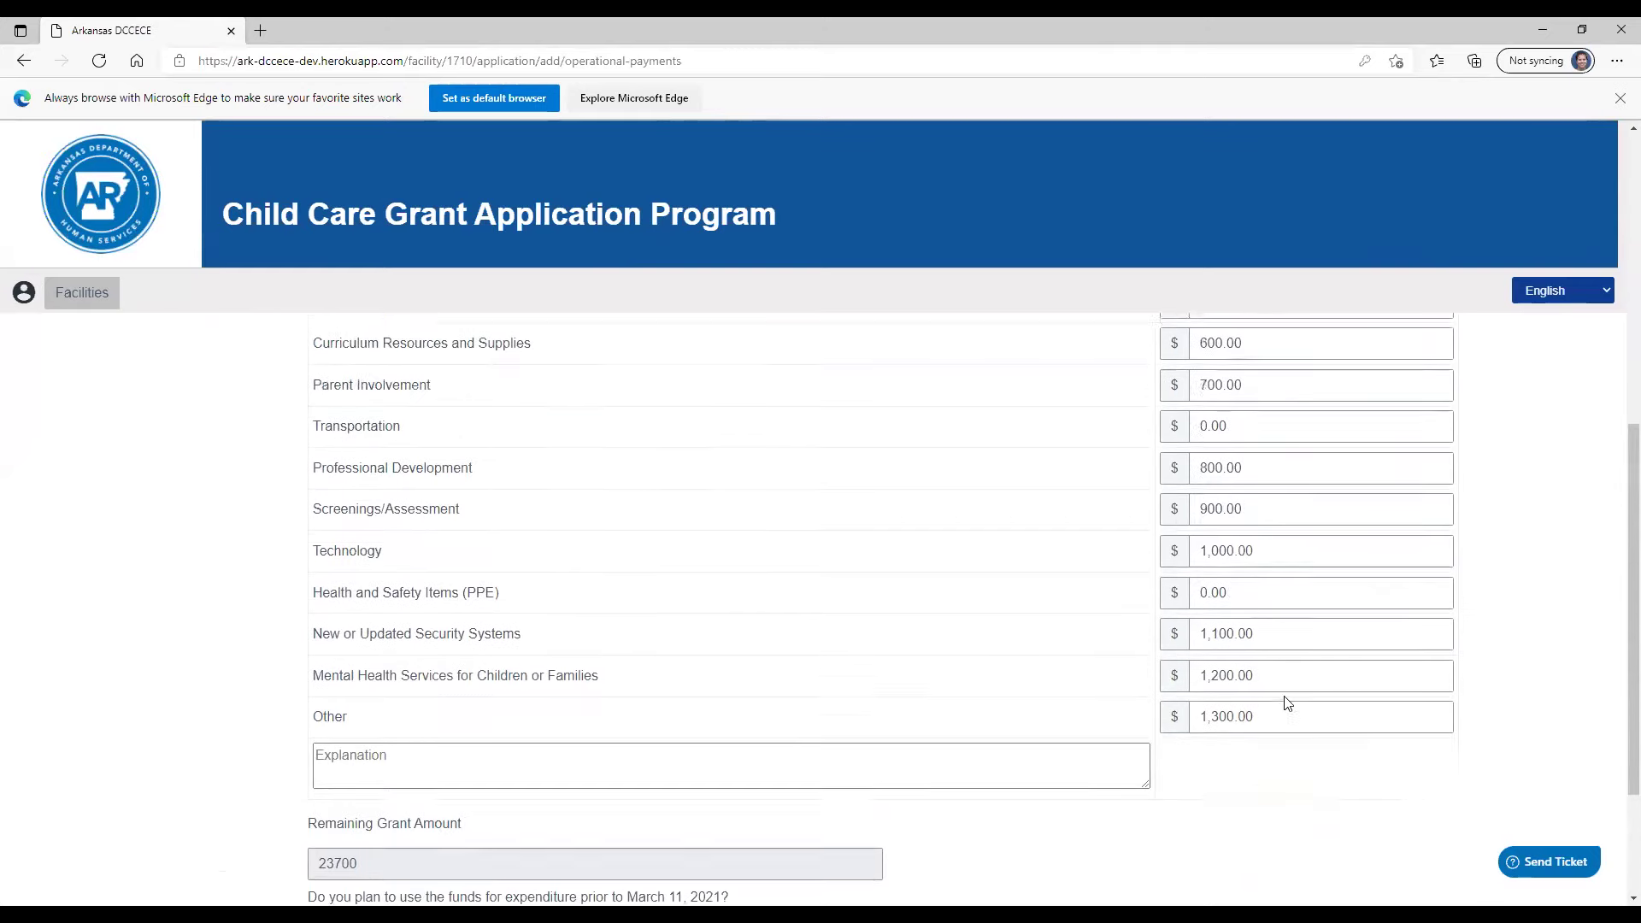
click(1254, 519)
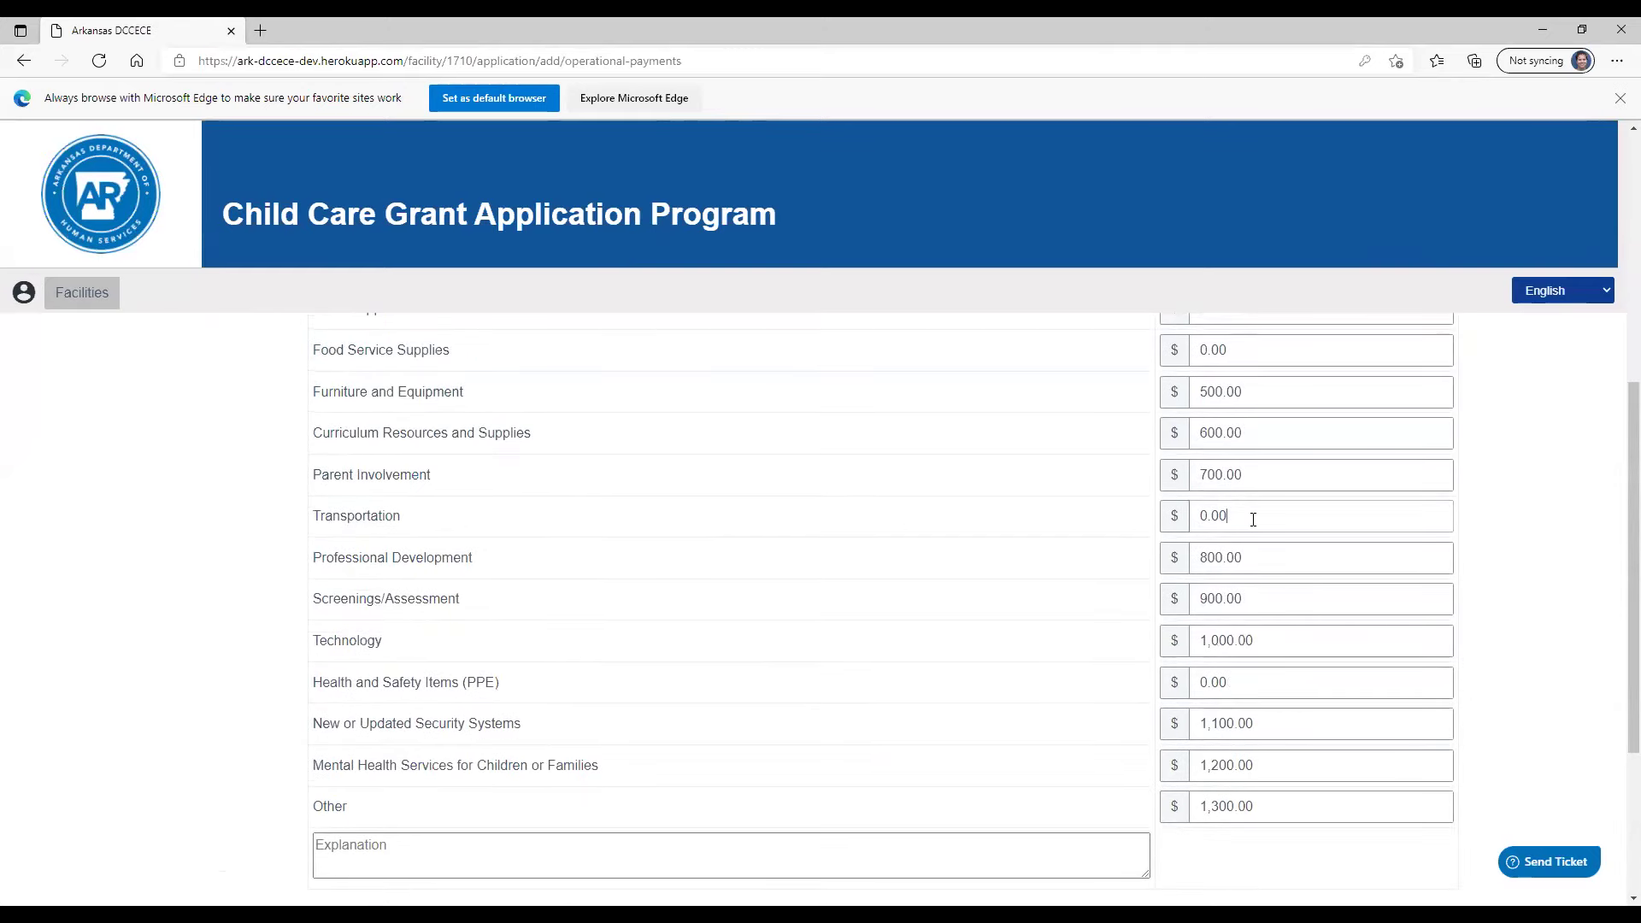
click(1192, 682)
text(6000)
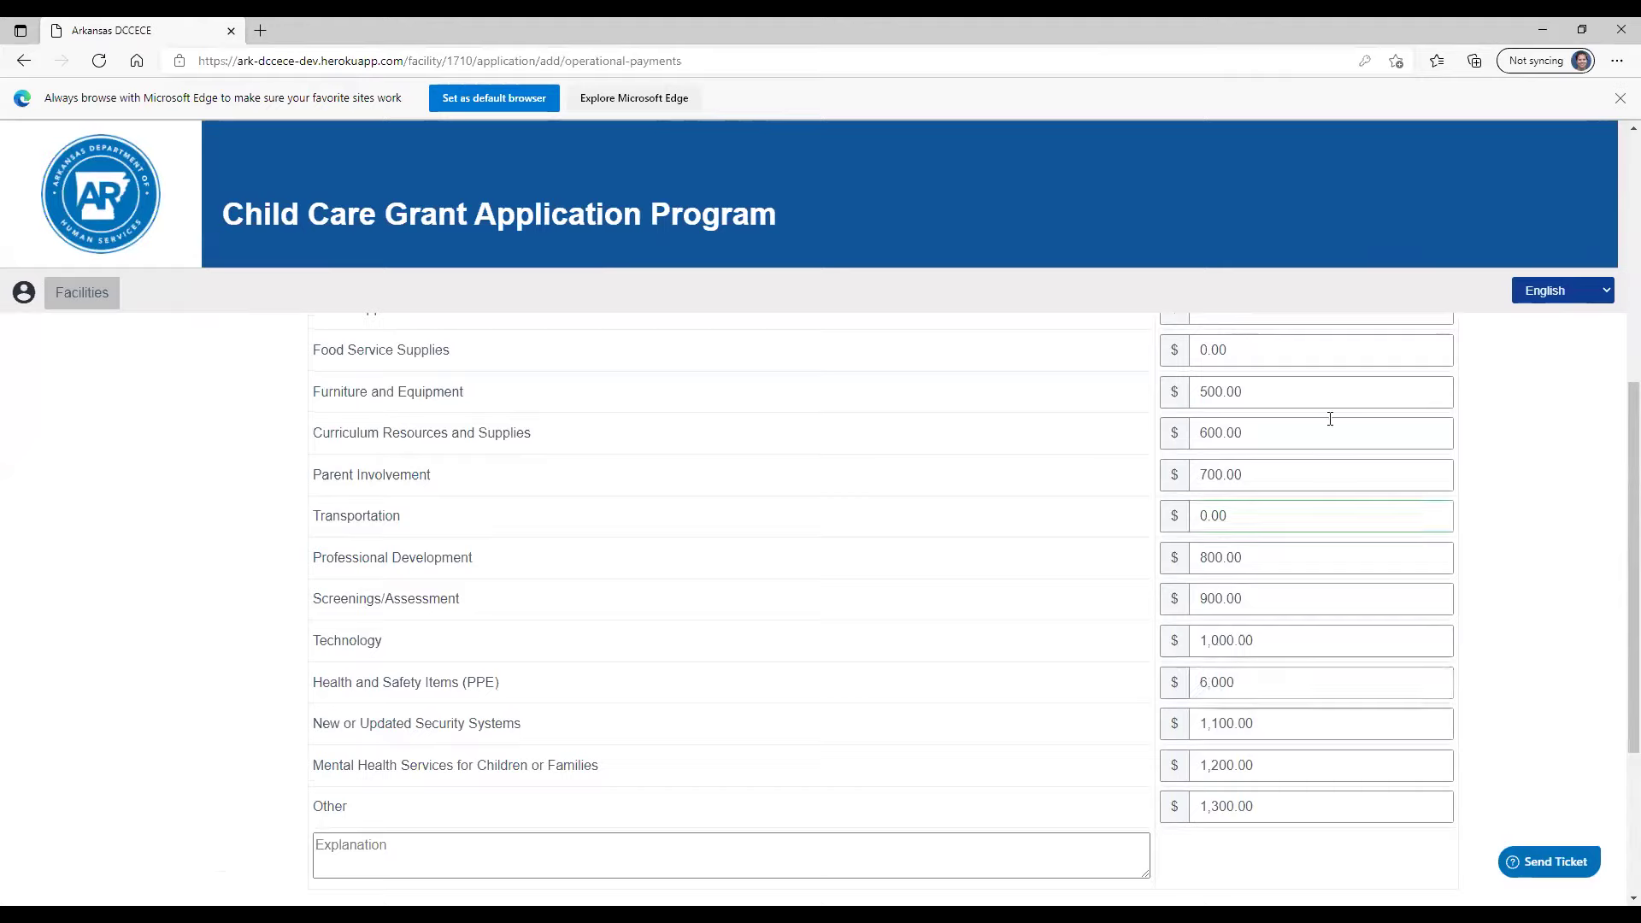
Step: Set the Food Service Supplies grant allocation to $5,000
click(1263, 343)
key(BackSpace)
key(BackSpace)
key(BackSpace)
key(BackSpace)
text(5000)
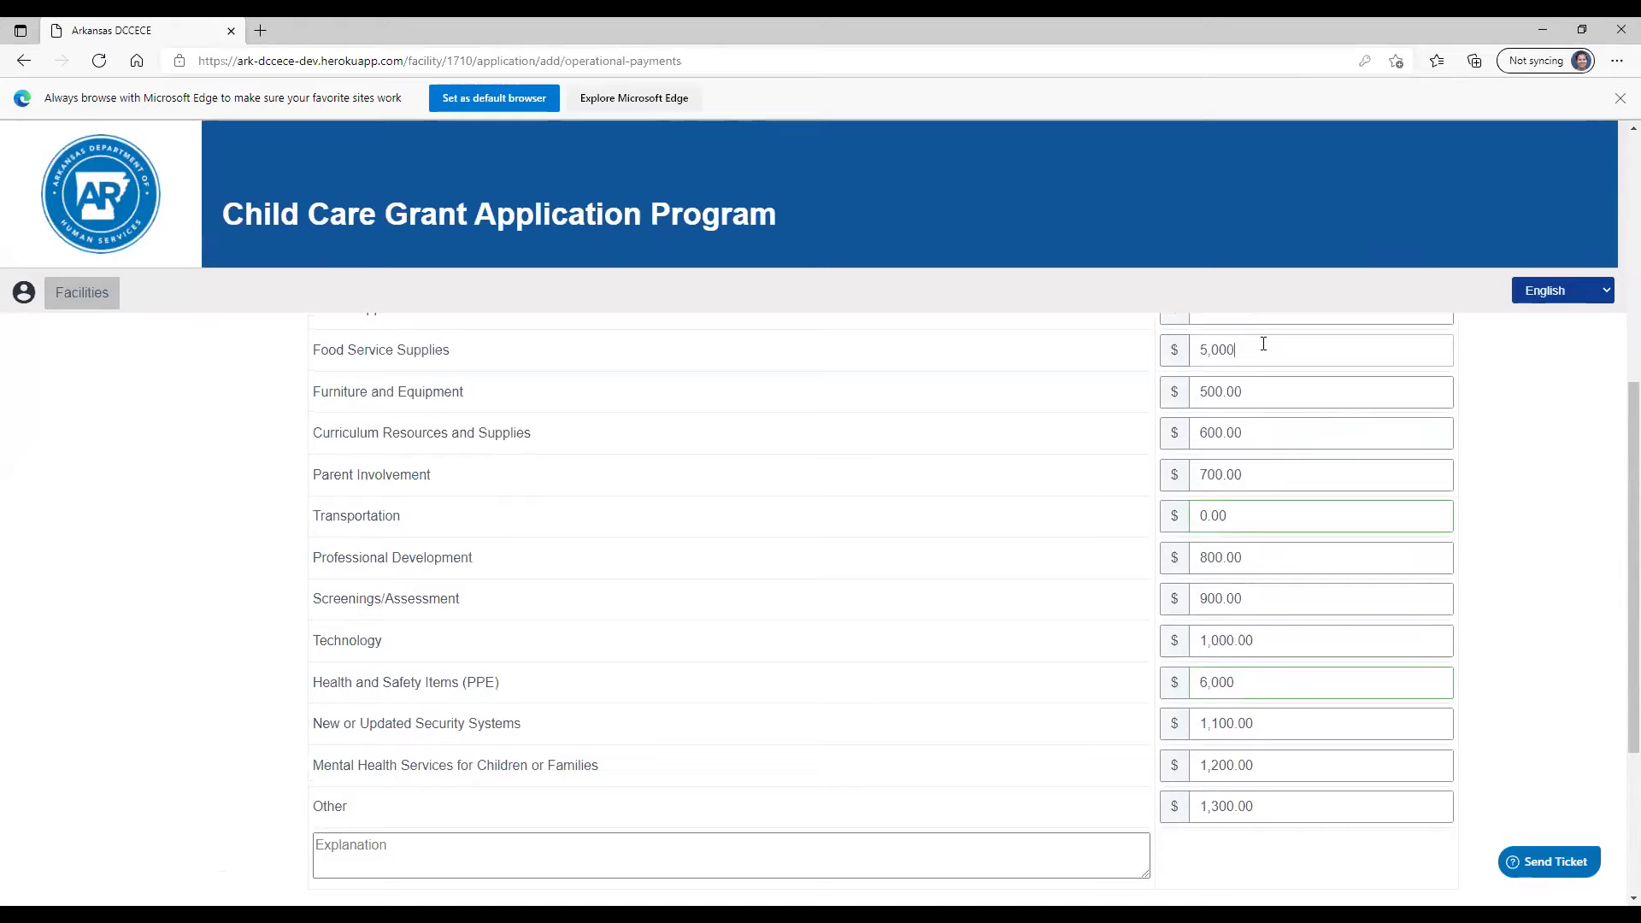
click(1485, 487)
Step: Set the Technology grant allocation to $13,700
scroll(1485, 487, down, 3)
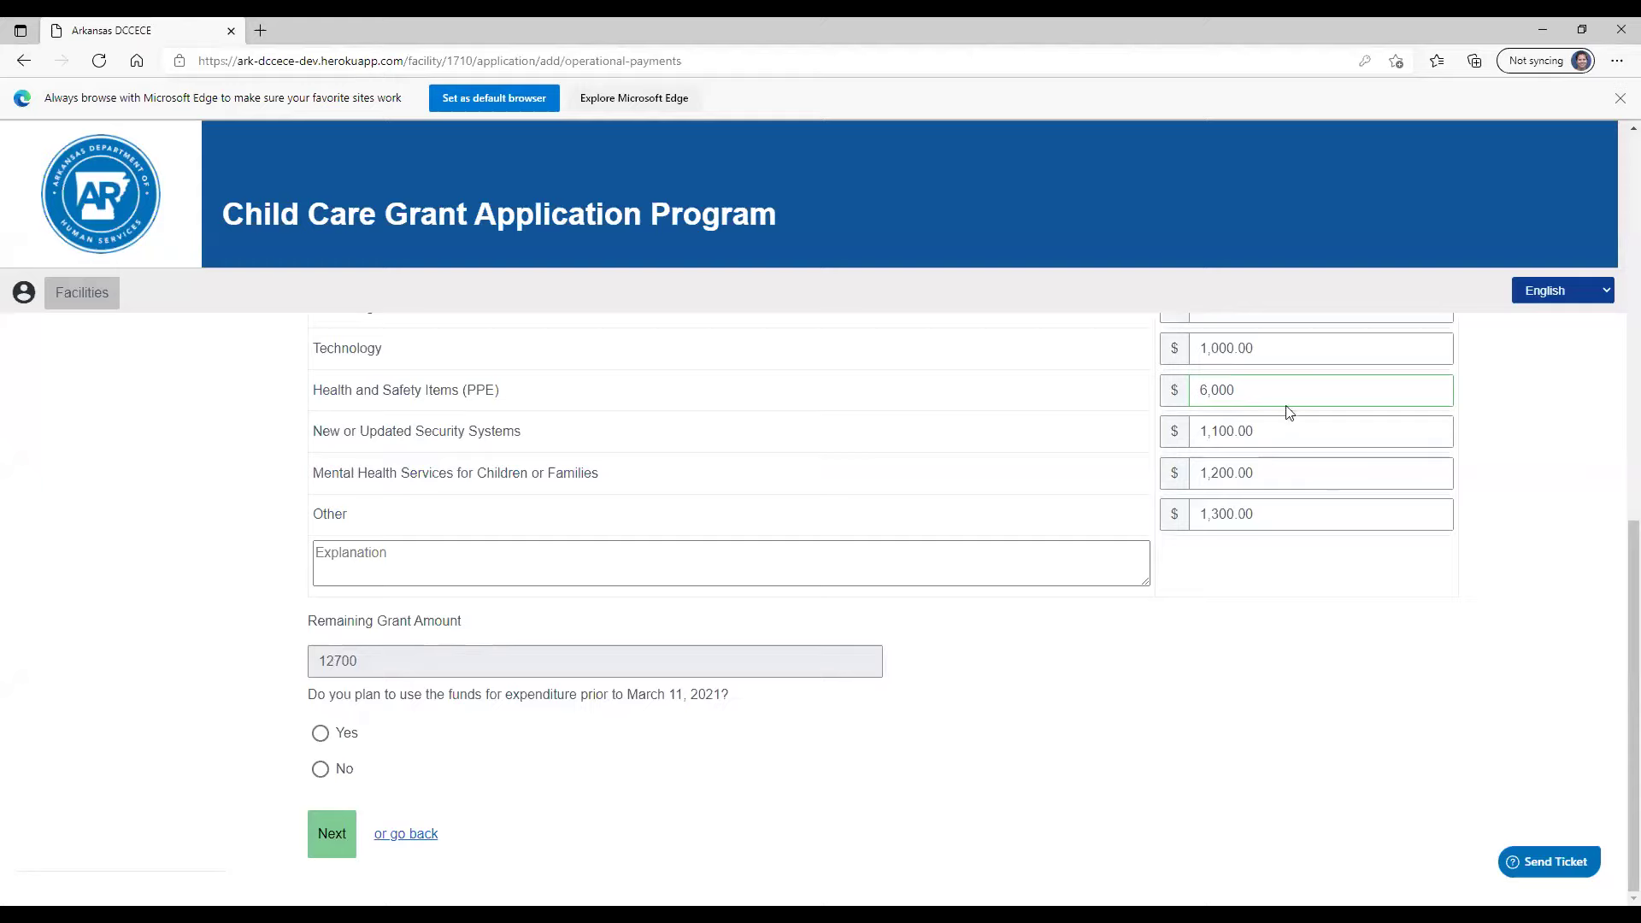
drag(1274, 348, 1190, 347)
text(13700)
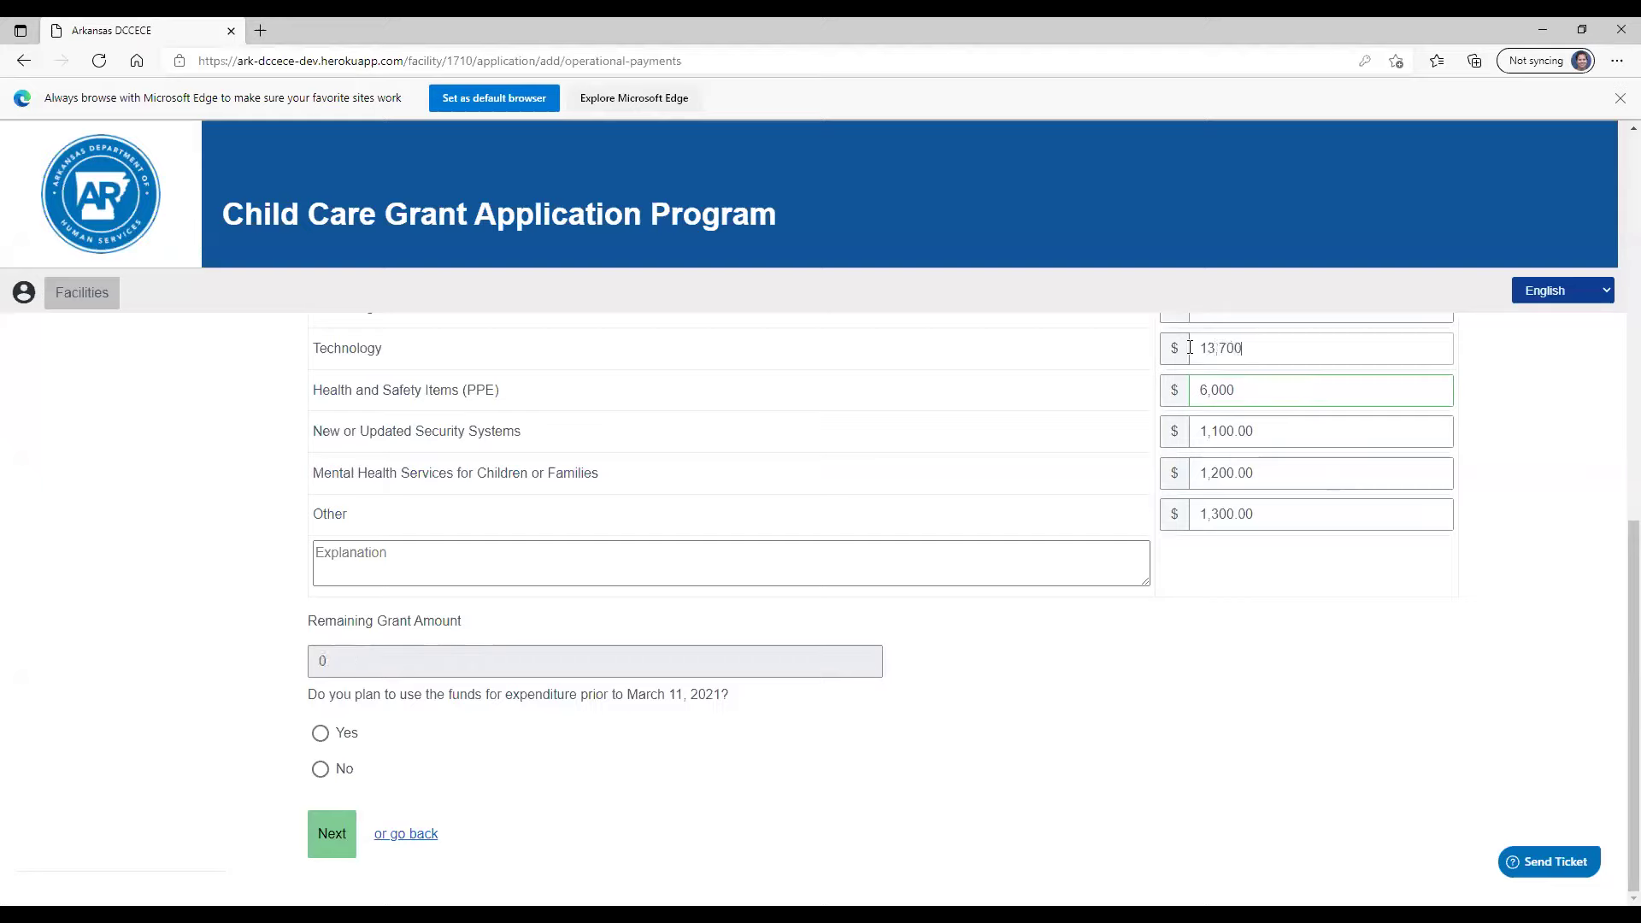
Step: Answer Yes to using the funds for expenditure prior to March 11, 2021, and continue to the certifications' signature section
click(1317, 731)
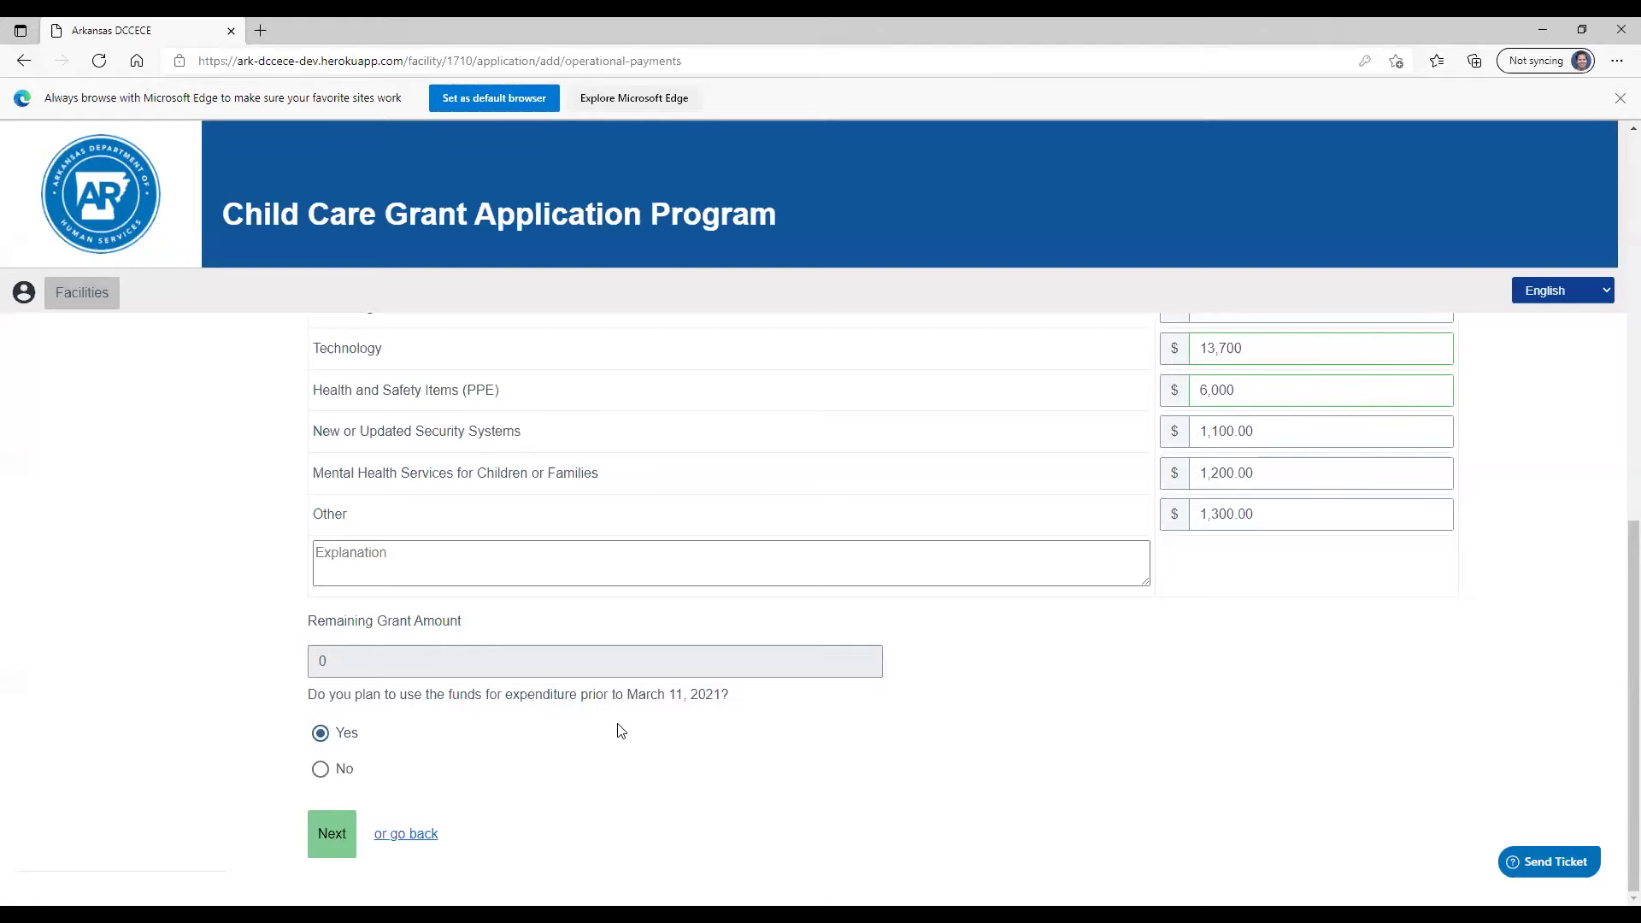
click(326, 842)
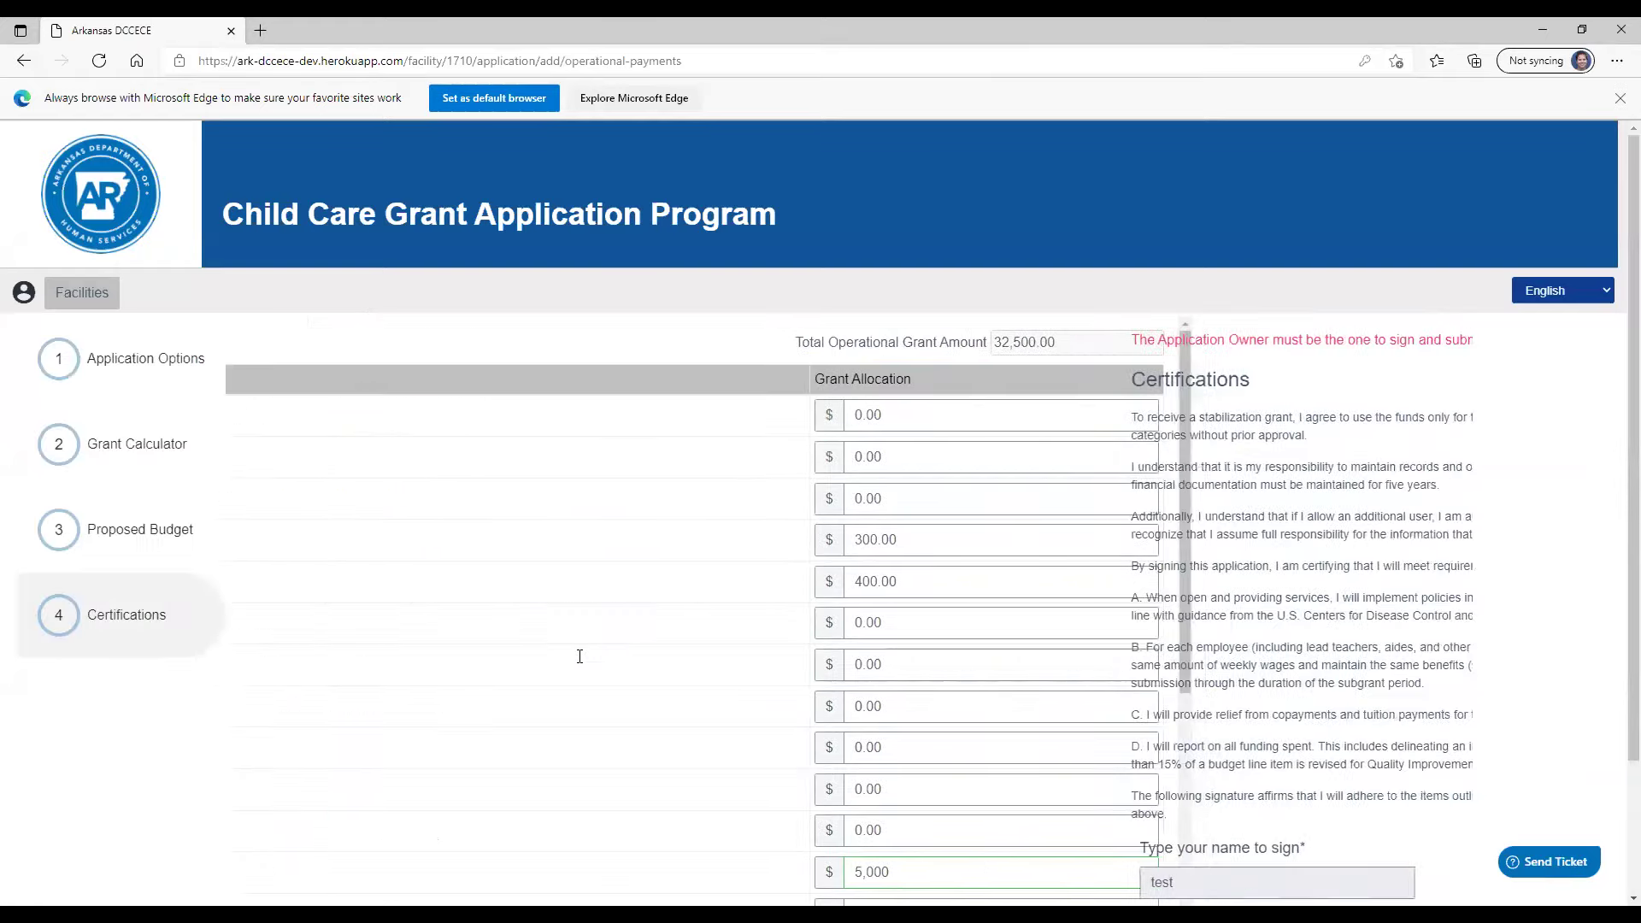
scroll(585, 660, down, 1)
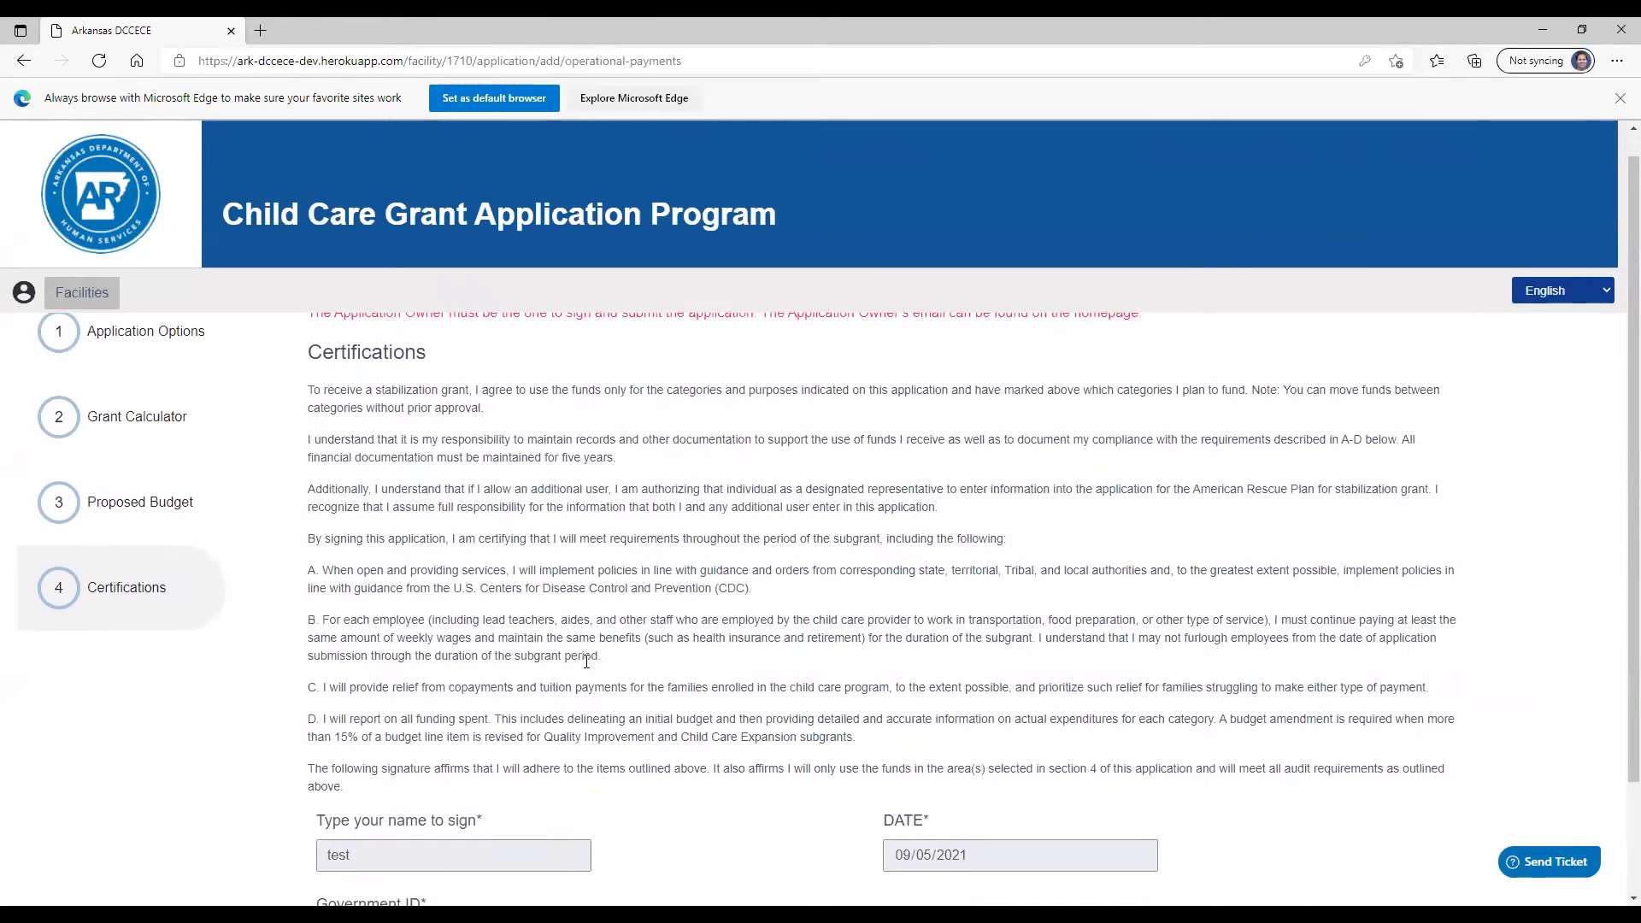
scroll(588, 667, down, 1)
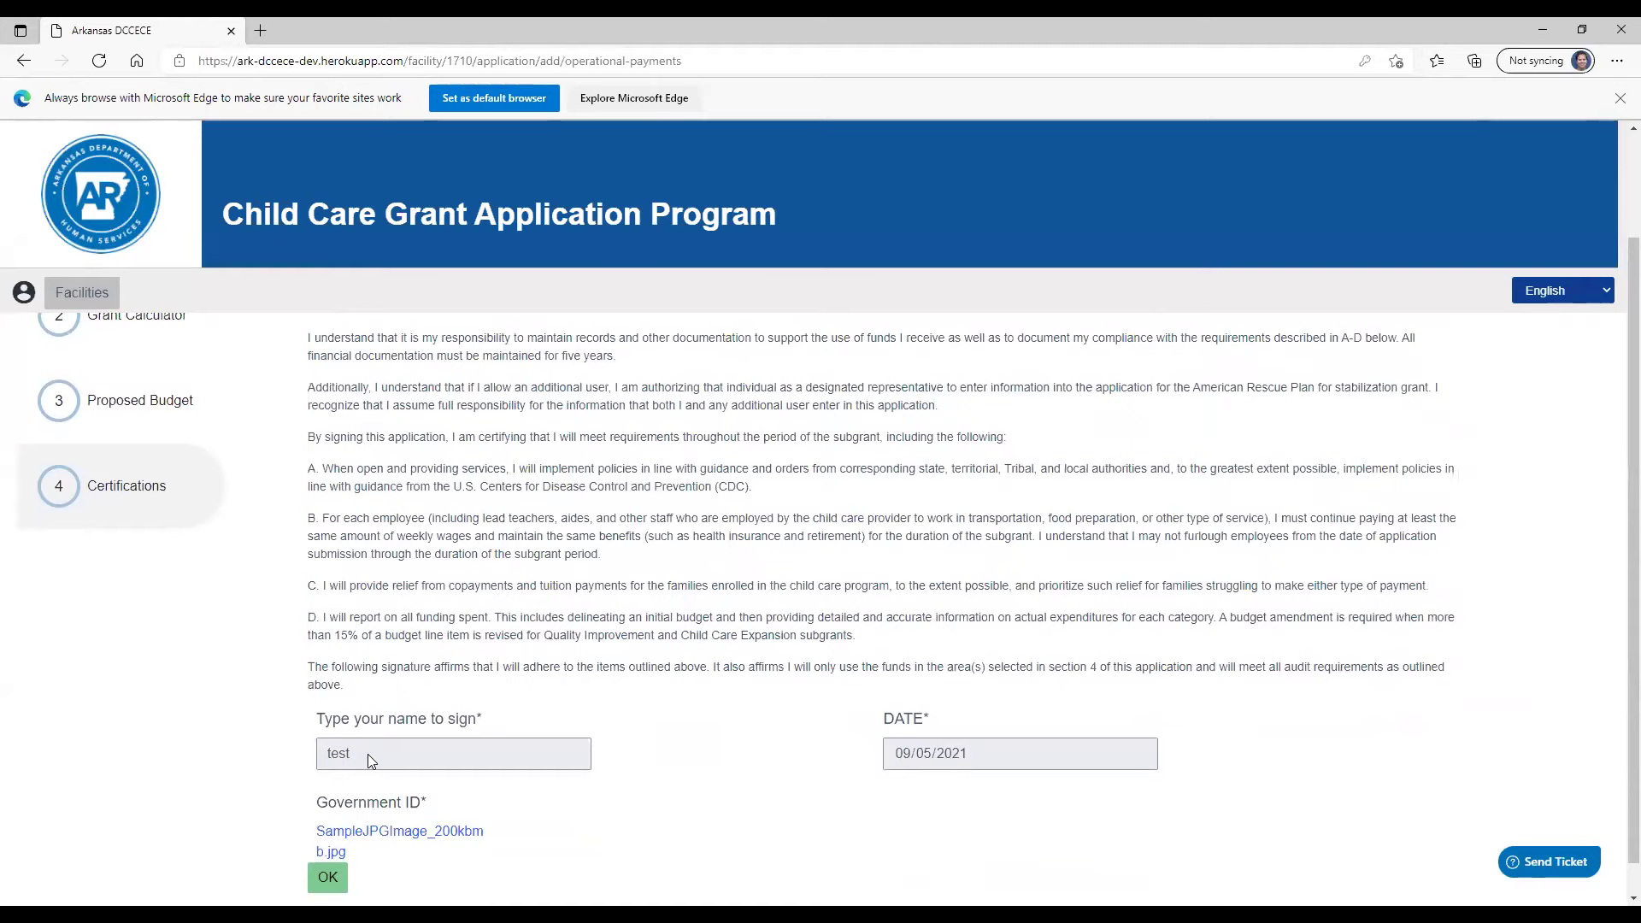
Step: Review the signature, date and government ID fields in the Operational Payments certifications
scroll(367, 754, down, 1)
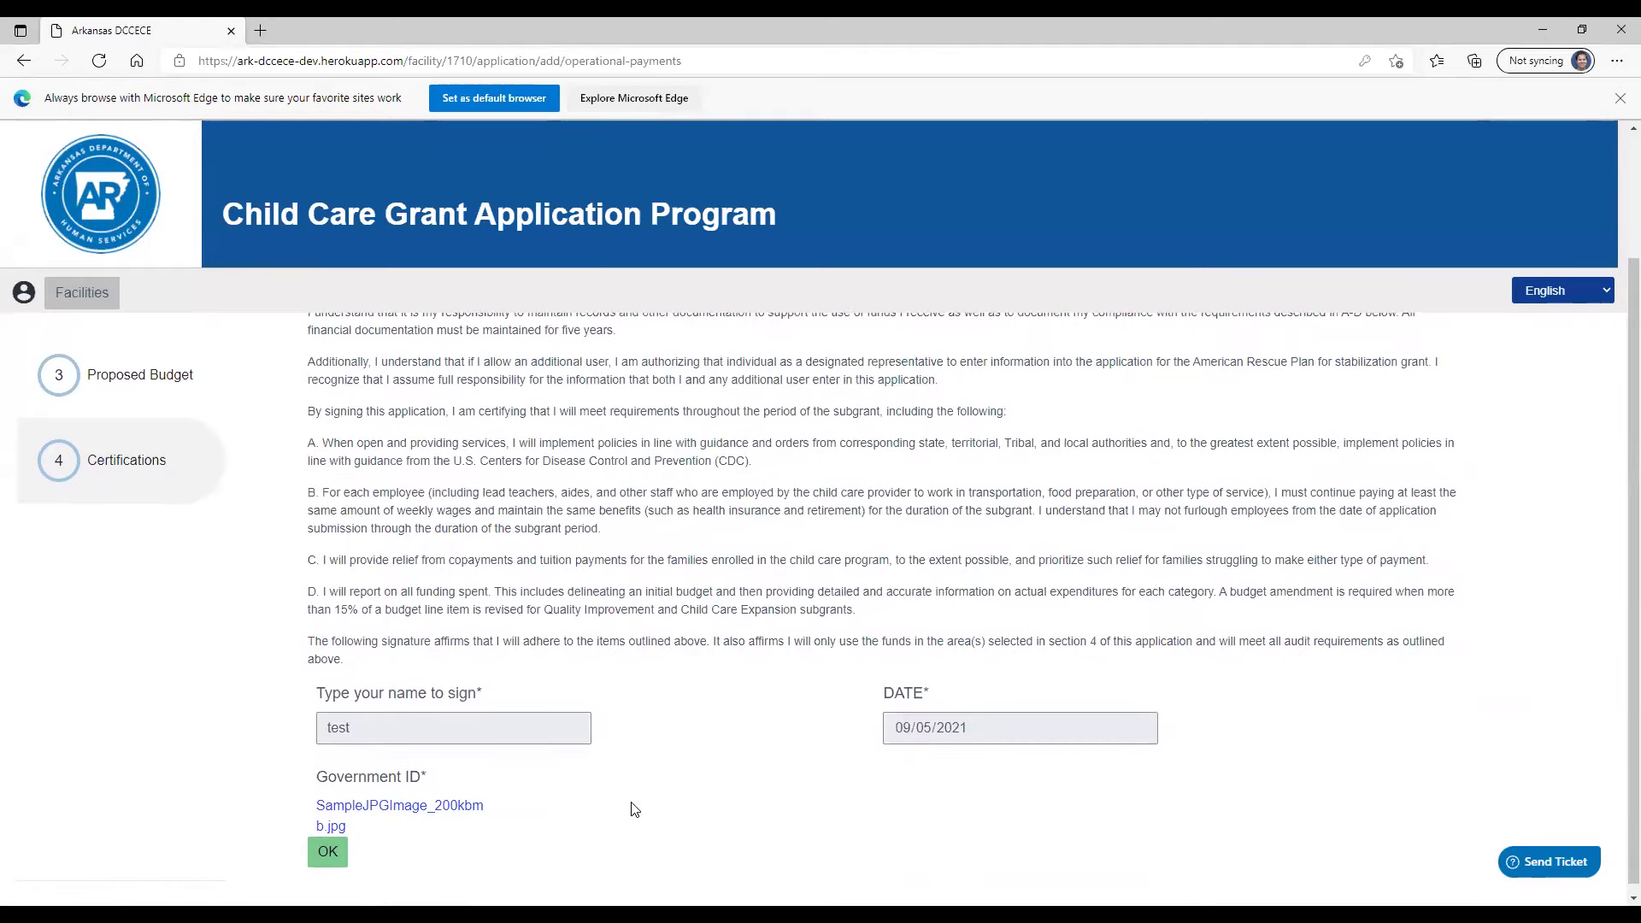
scroll(635, 809, down, 1)
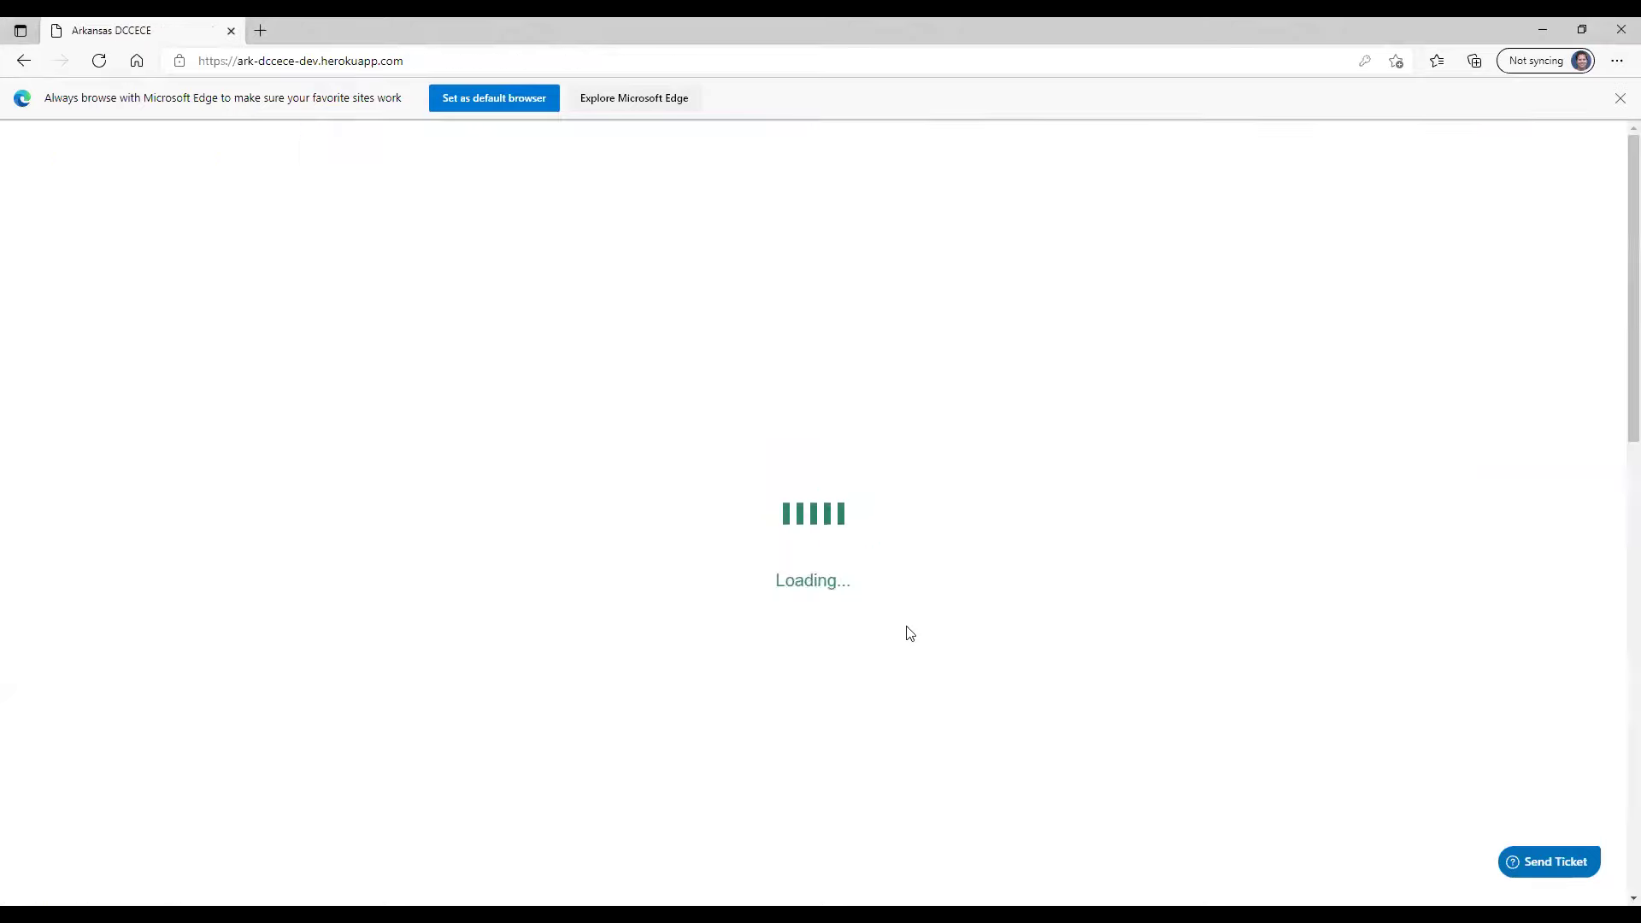
Step: Open the Quality Improvement Grant application for Lil Treasures Learning Academy and continue to the Quality Payment Calculator
scroll(864, 659, down, 3)
scroll(863, 658, down, 10)
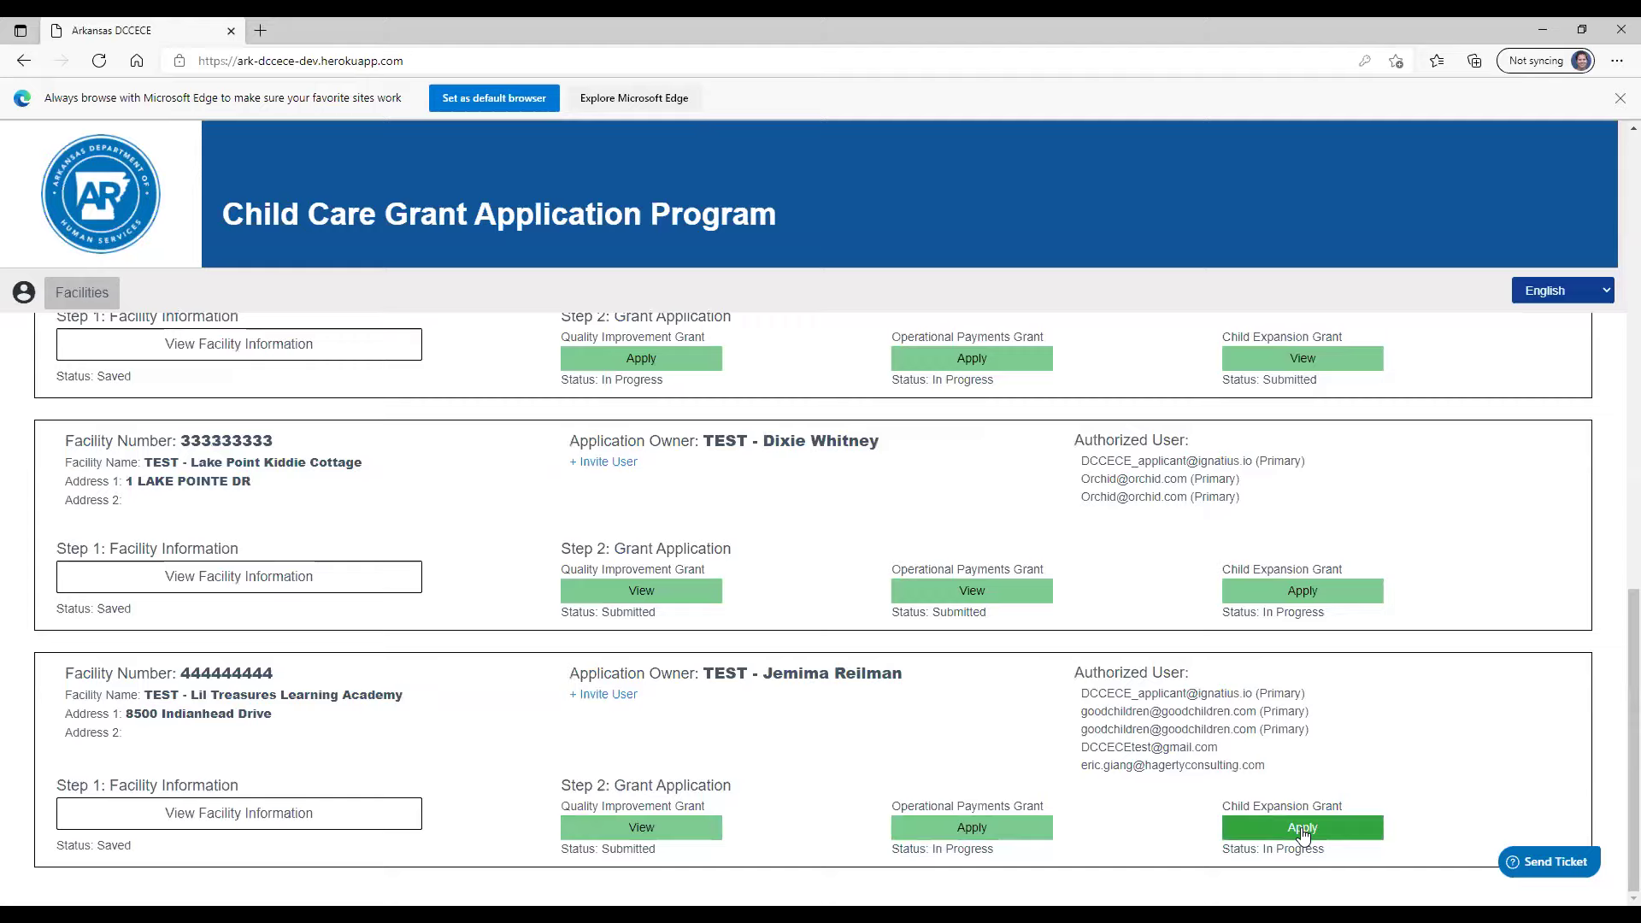
click(668, 828)
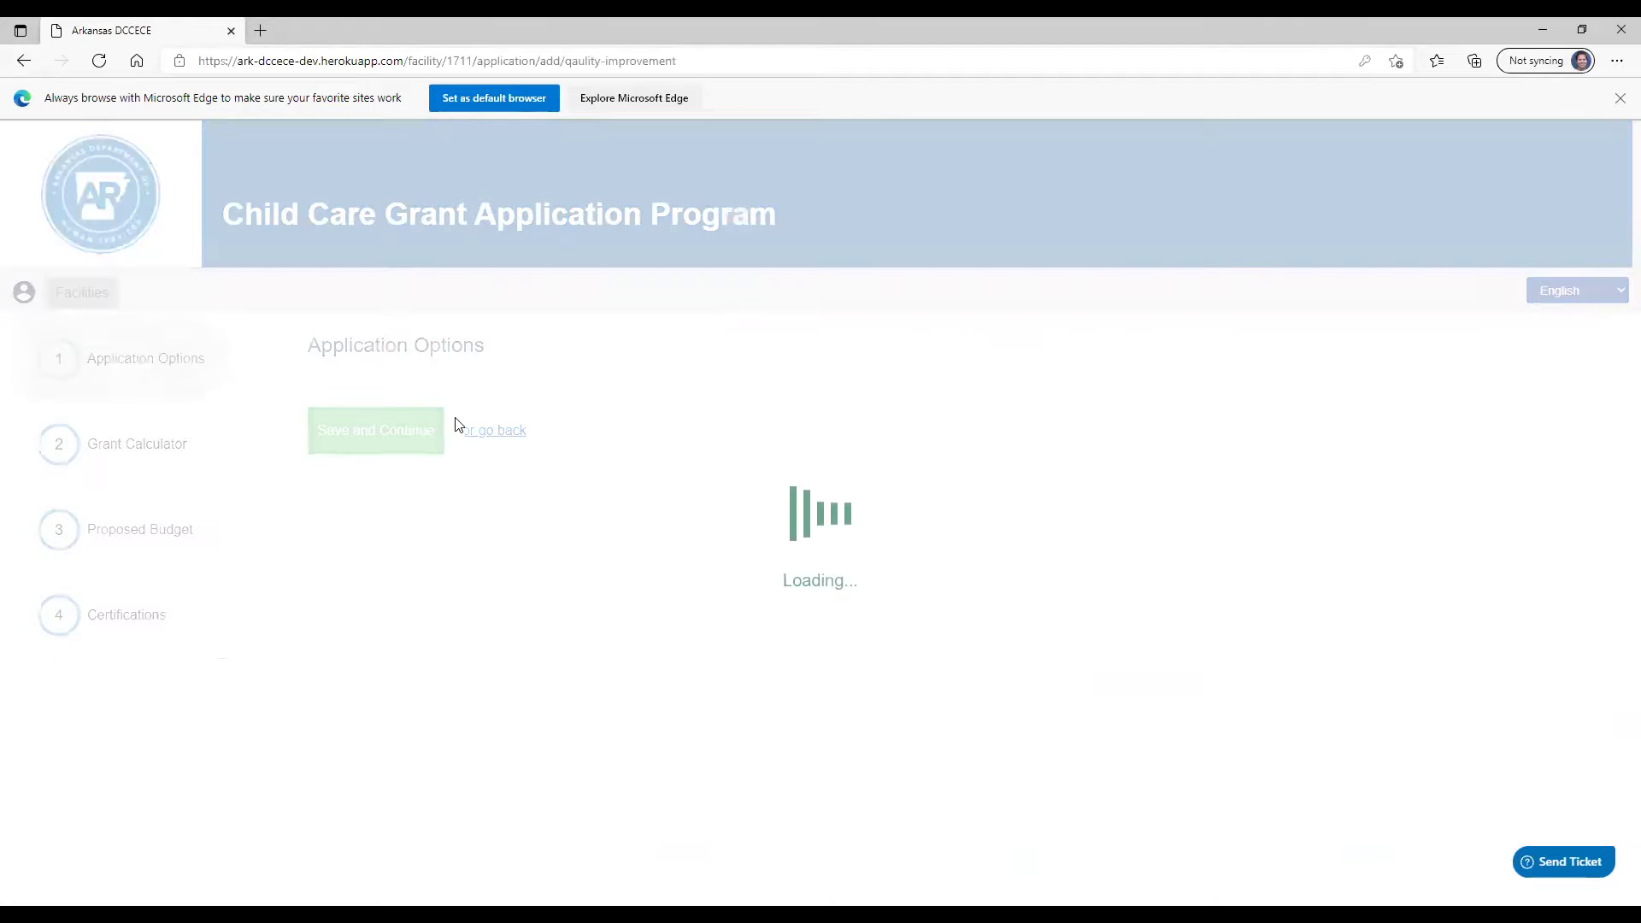
click(354, 538)
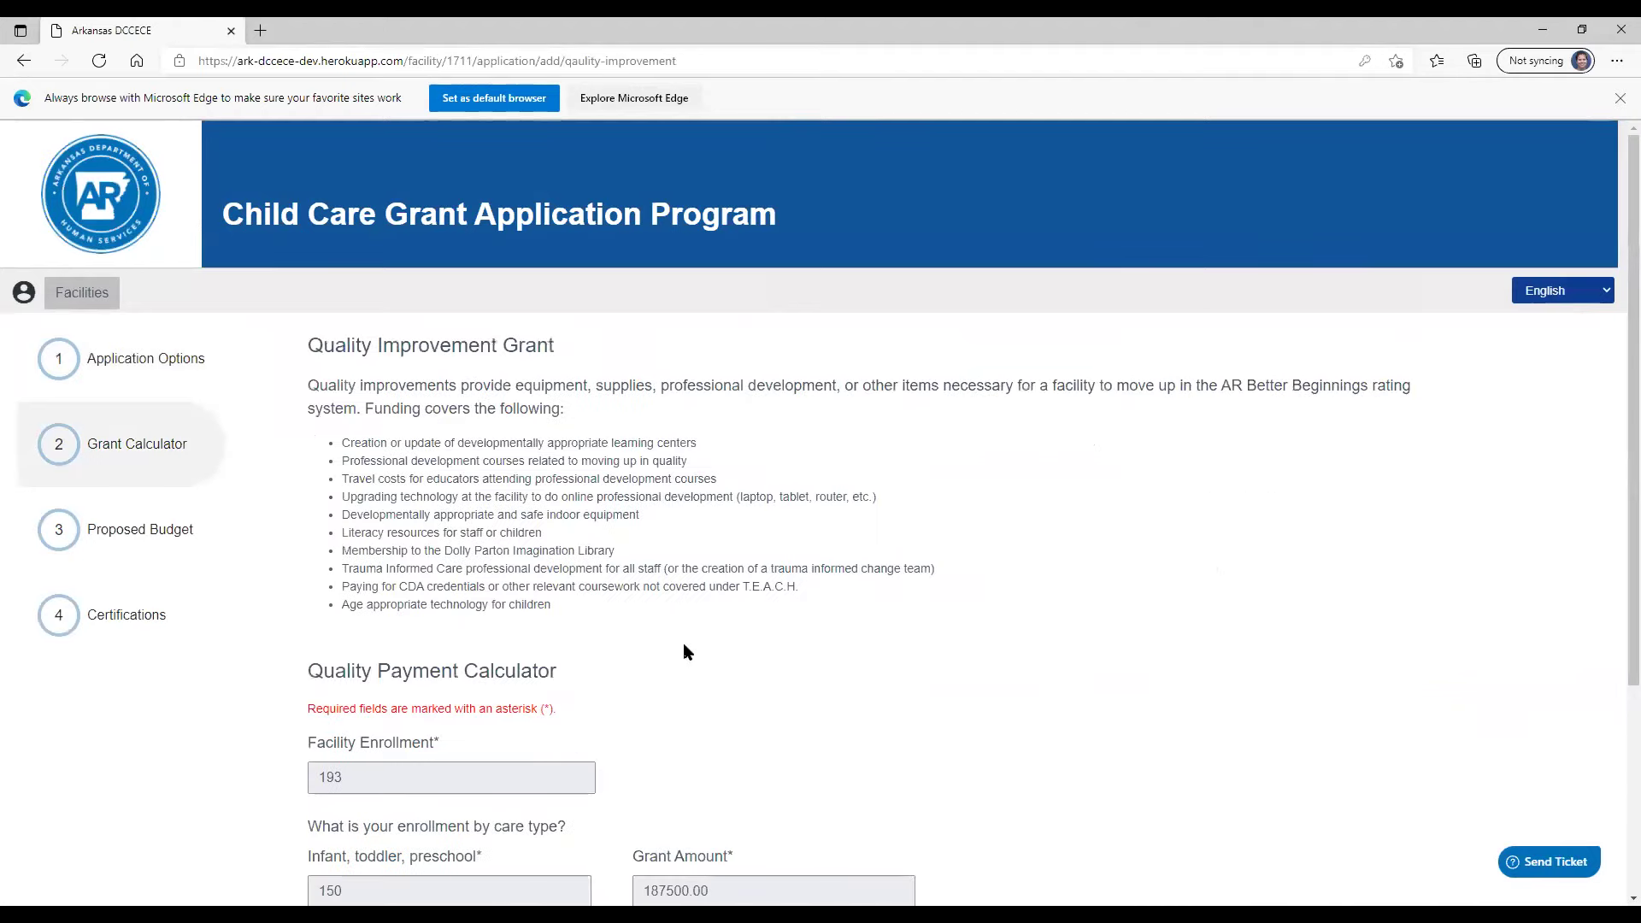
scroll(683, 650, down, 3)
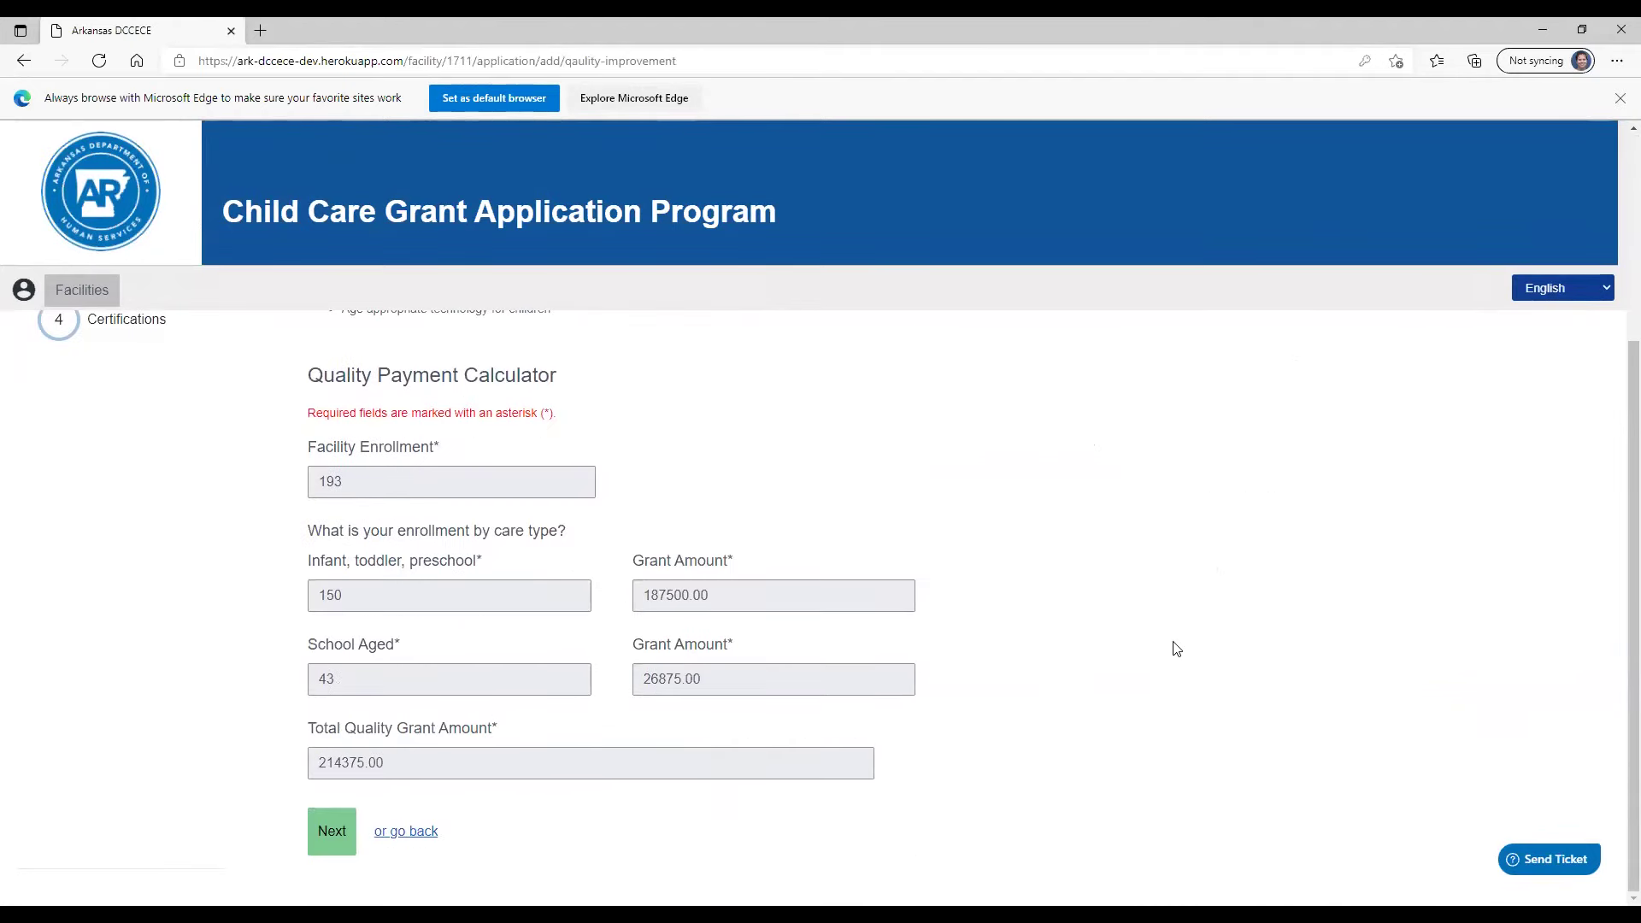
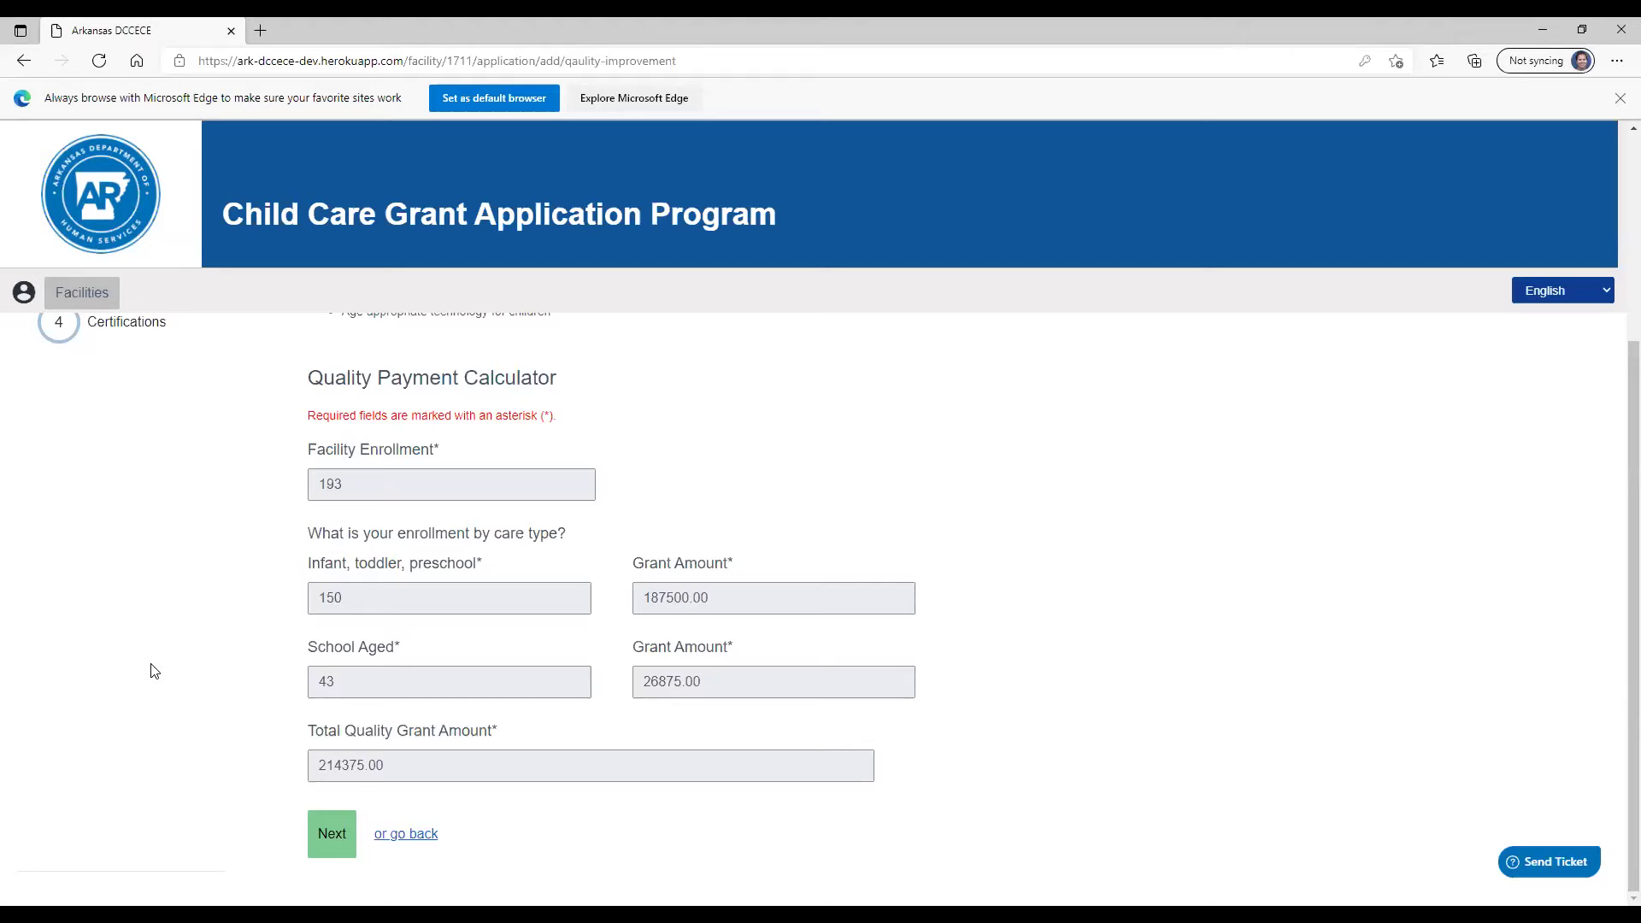
Step: Continue to the proposed budget and review the quality fund line items, the Other allocation and the expenditure question
click(325, 830)
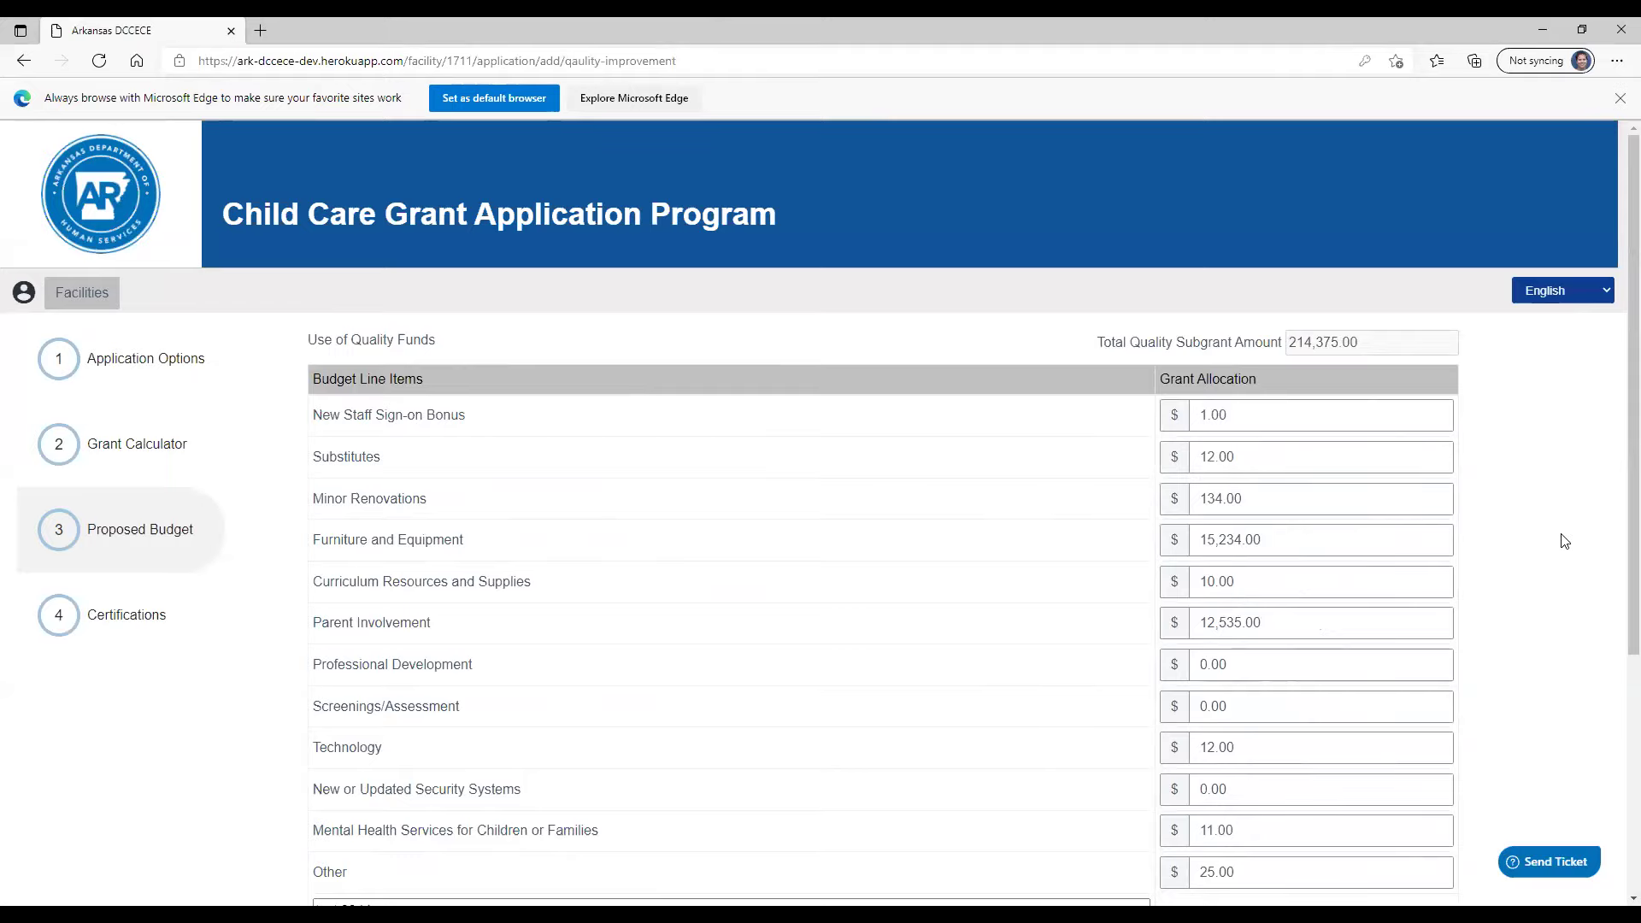
scroll(1565, 540, down, 1)
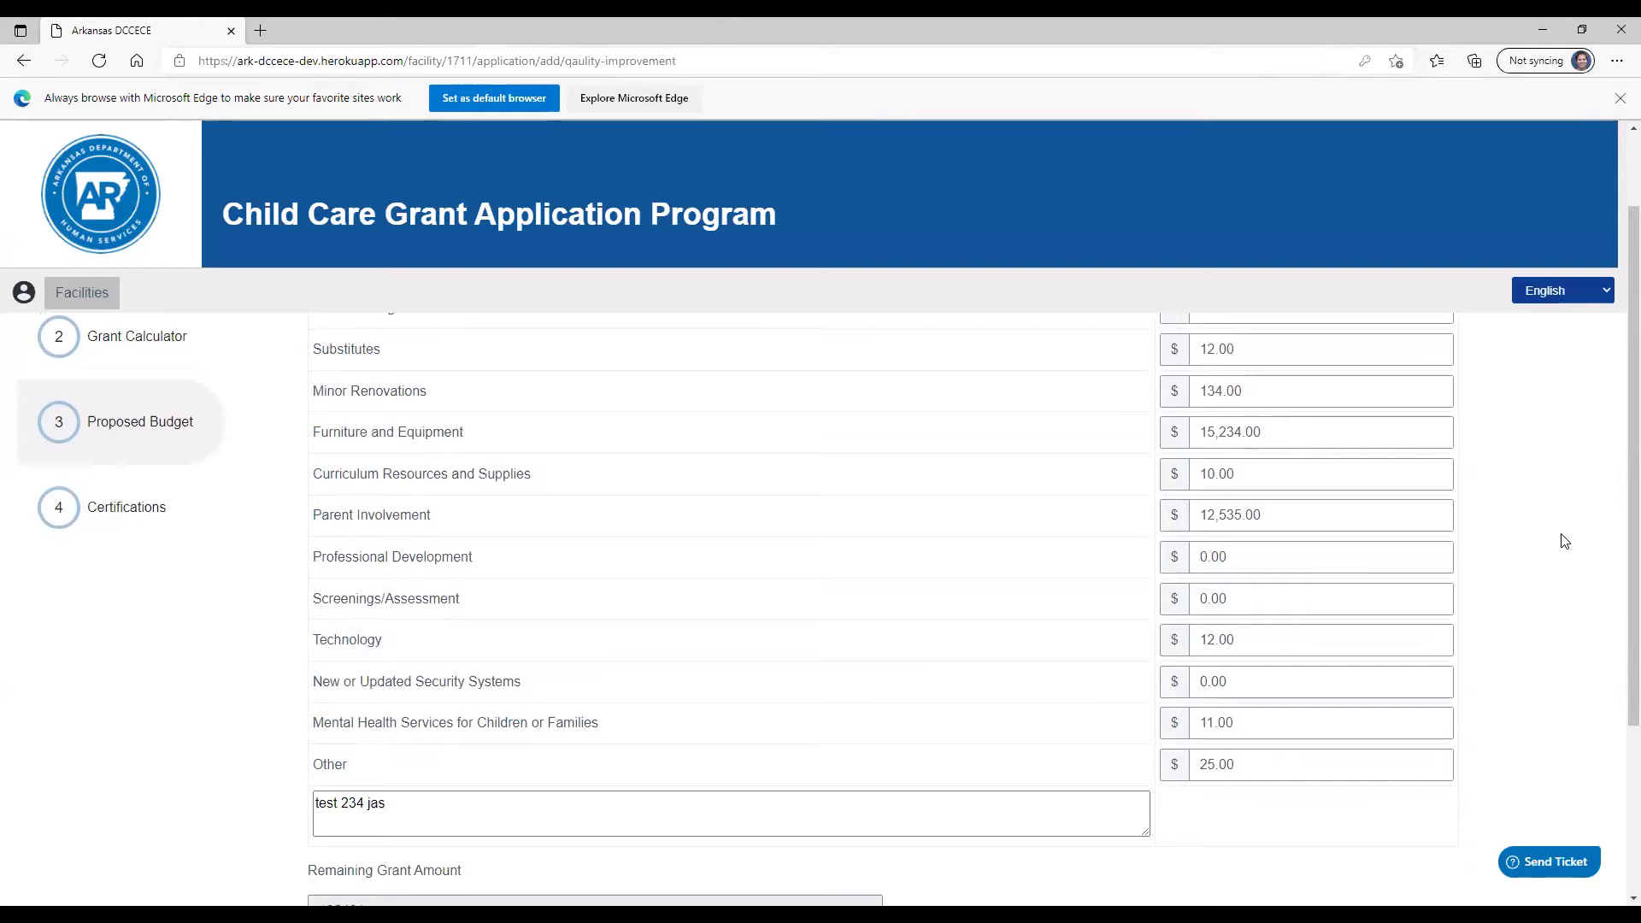
scroll(1565, 541, down, 3)
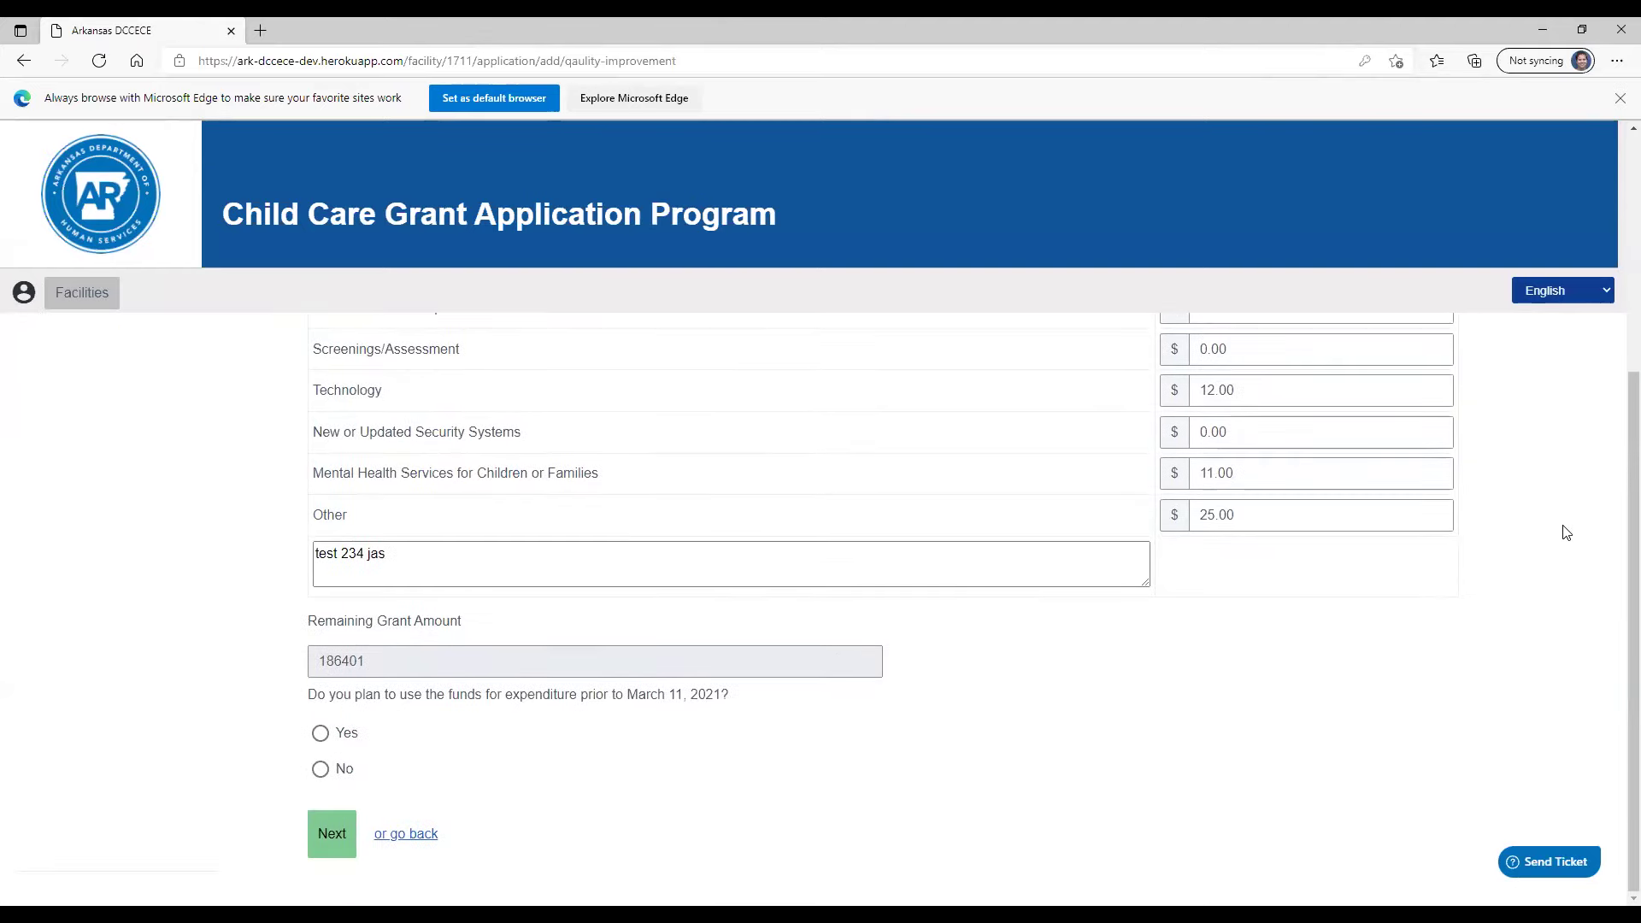
scroll(1364, 606, down, 1)
scroll(1349, 580, up, 1)
drag(1262, 510, 1181, 514)
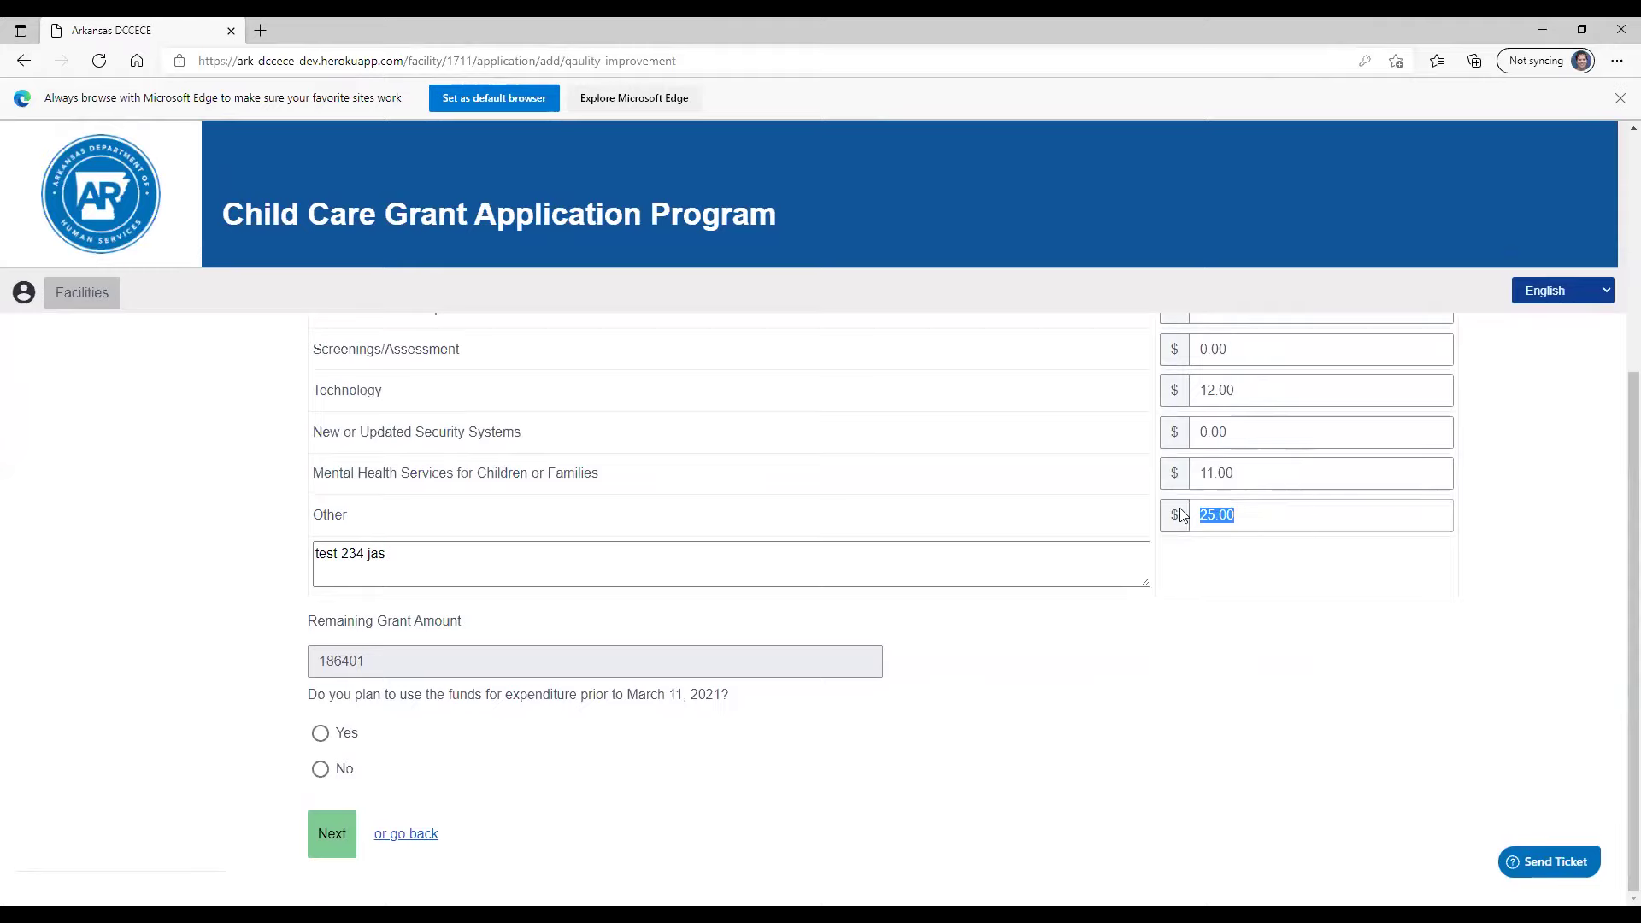
click(1294, 556)
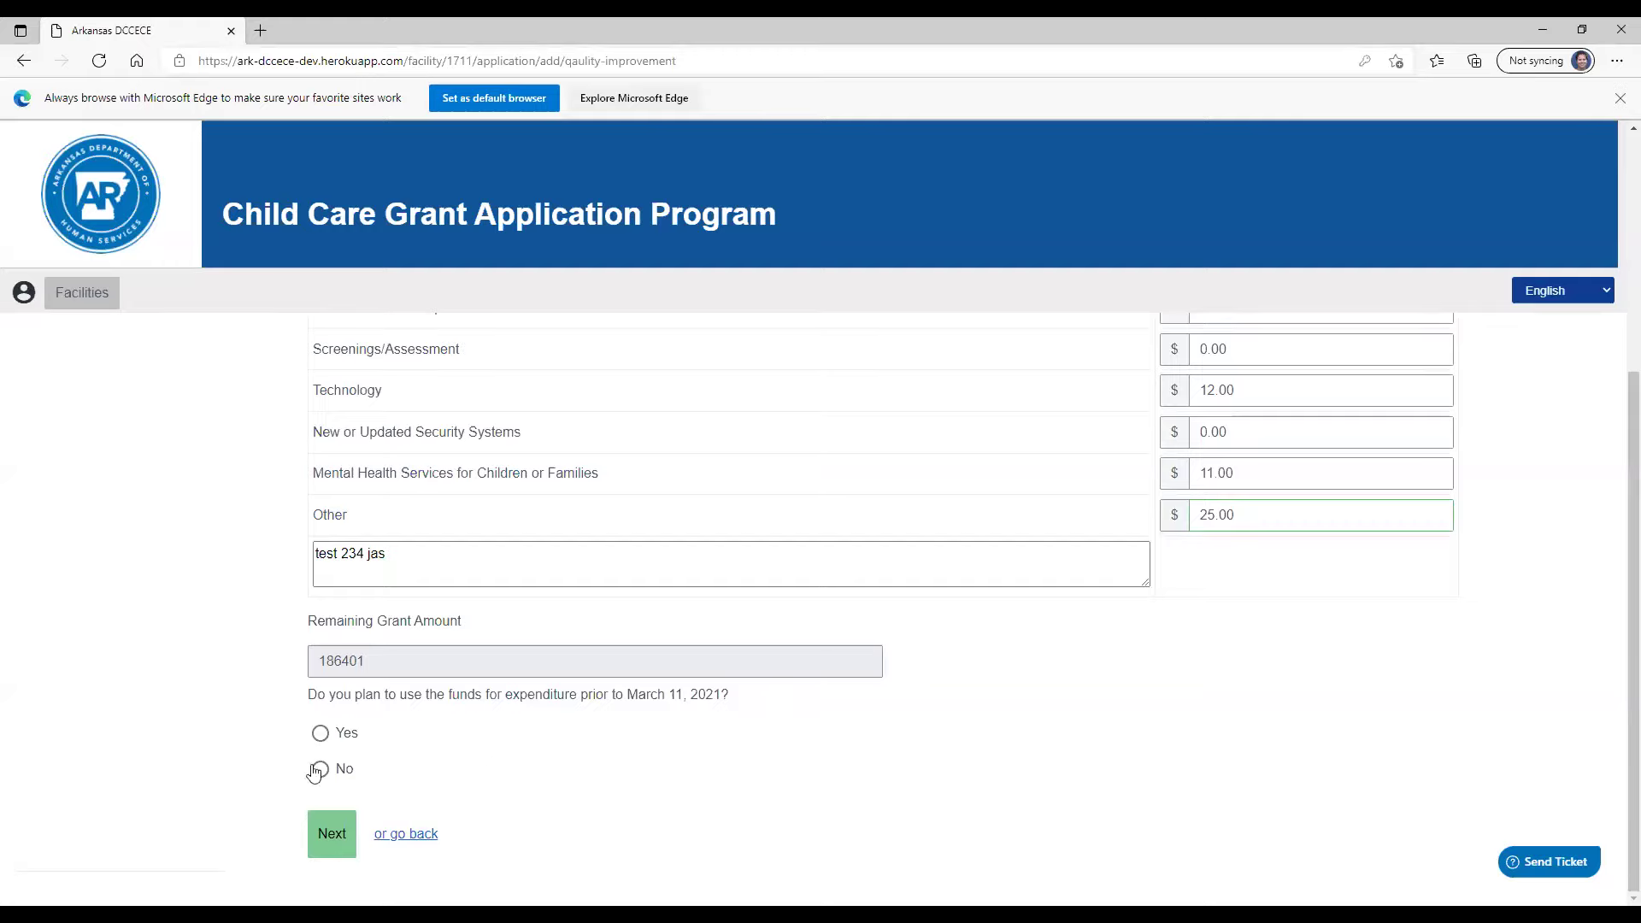
Step: Continue to the Quality Improvement certifications and review the signature, date and government ID fields
click(332, 835)
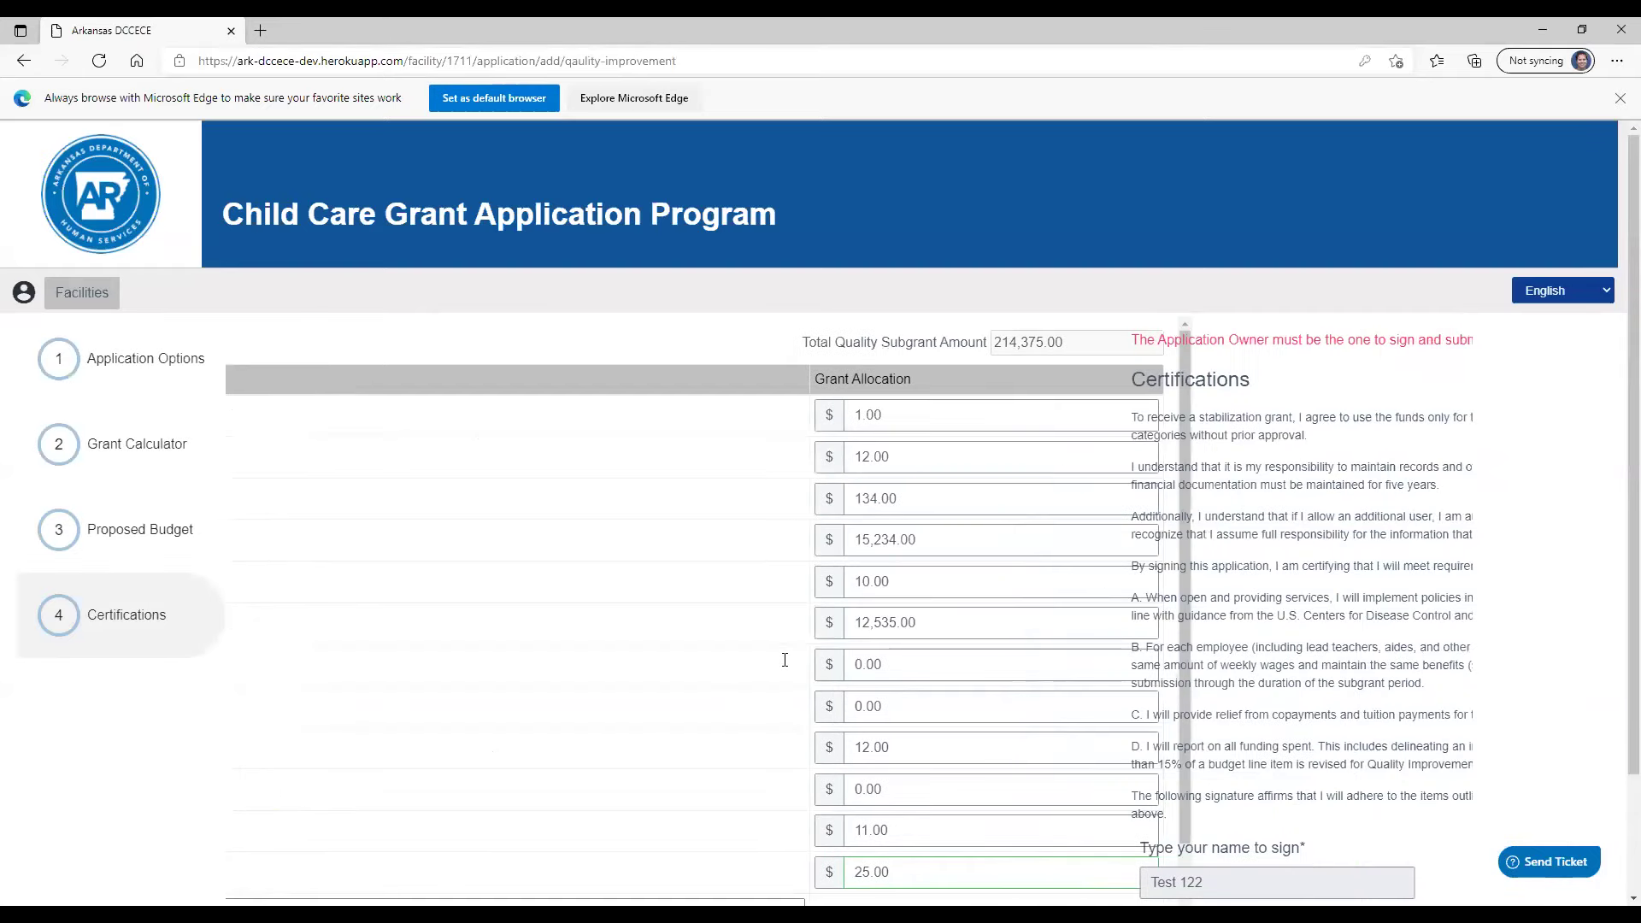
scroll(785, 661, down, 2)
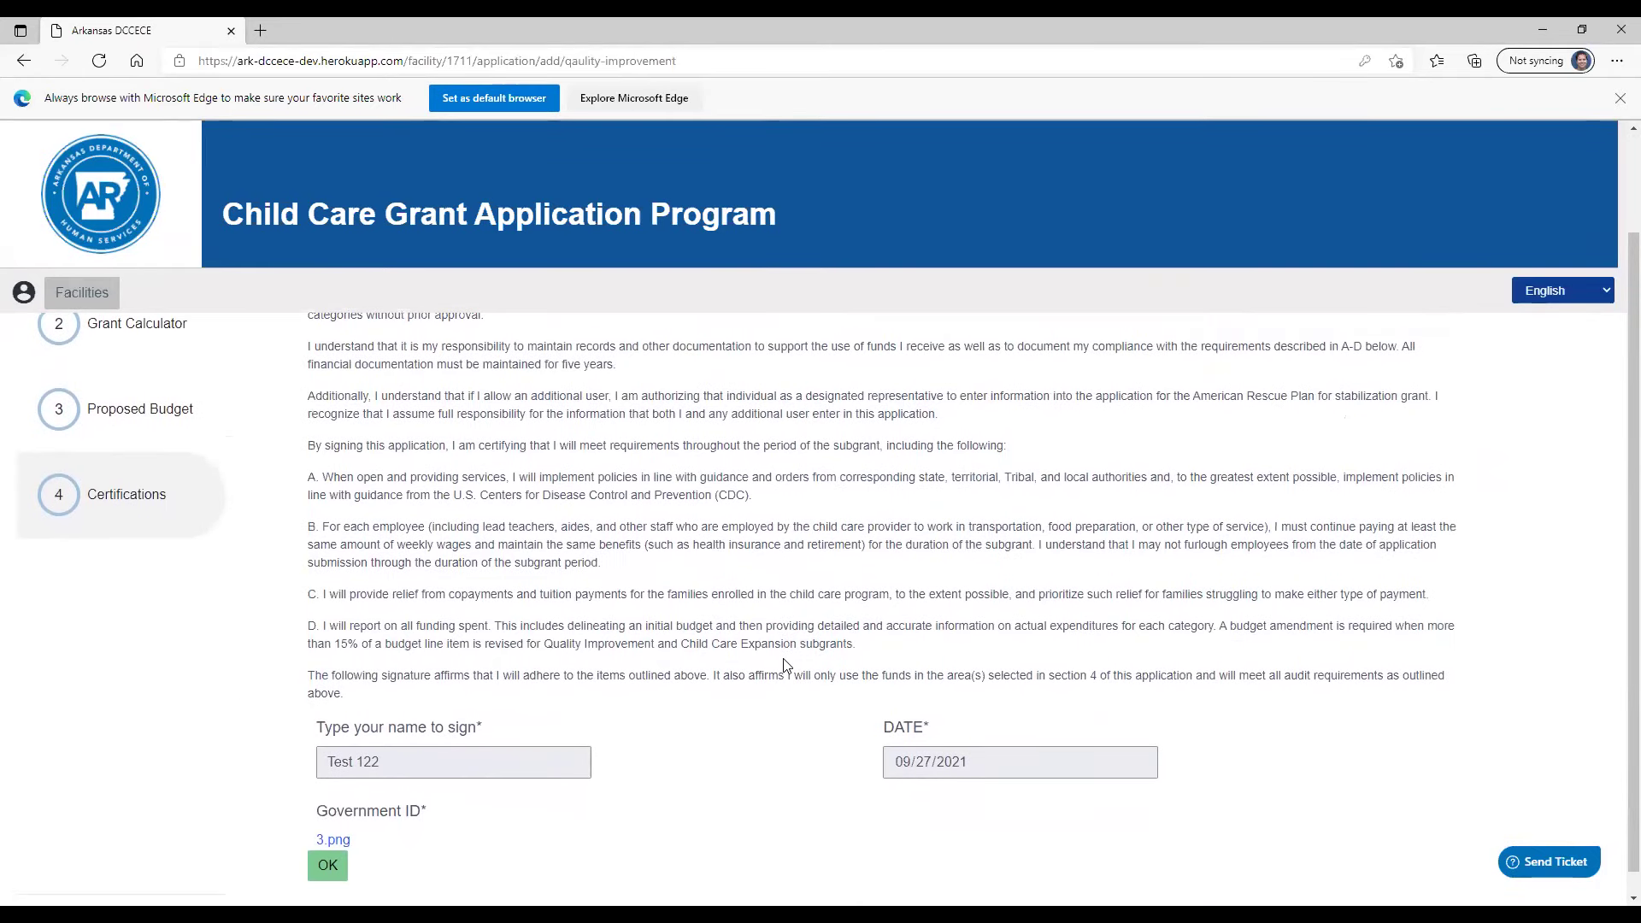